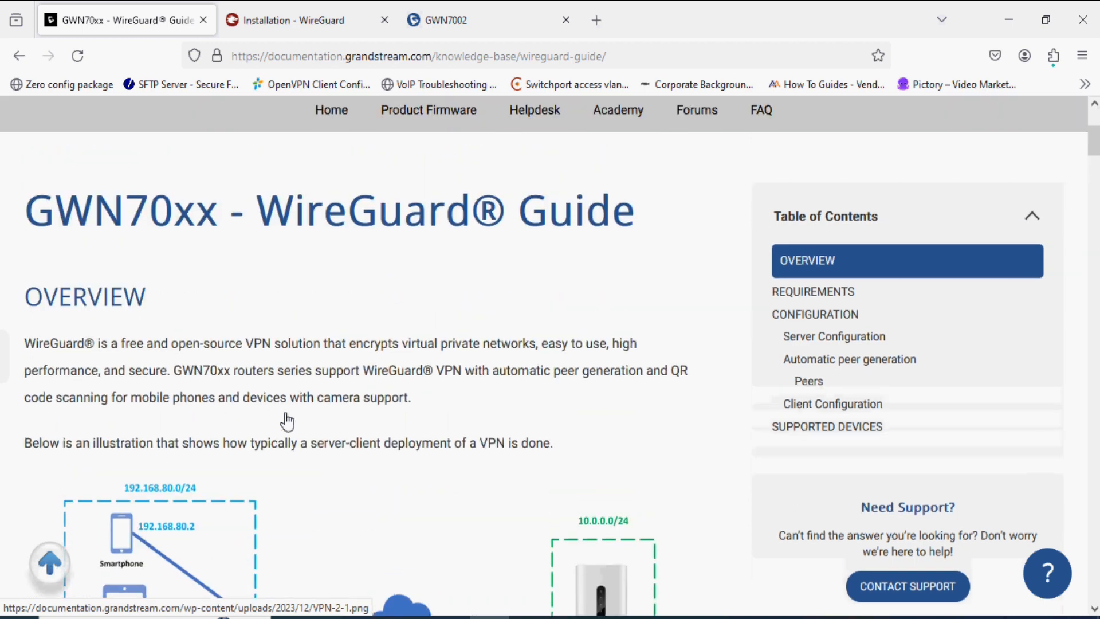
- Read through the WireGuard® Guide page, highlighting its GWN70xx title
{"action": "left_click_drag", "start_coordinate": [271, 220], "coordinate": [580, 211]}
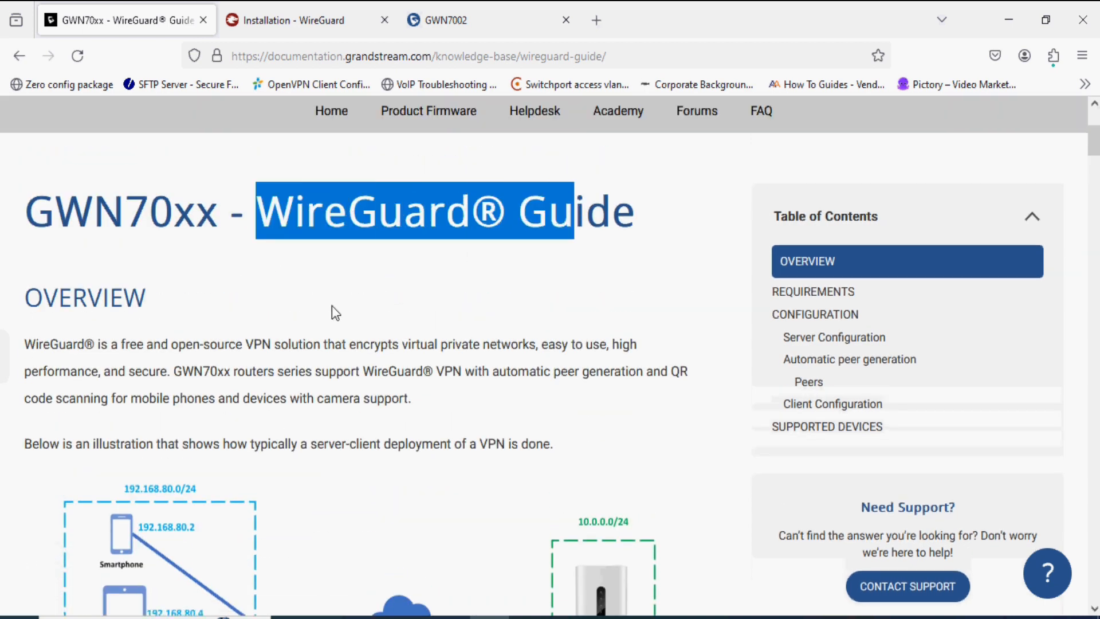
{"action": "left_click_drag", "start_coordinate": [150, 212], "coordinate": [205, 215]}
{"action": "left_click", "coordinate": [194, 284]}
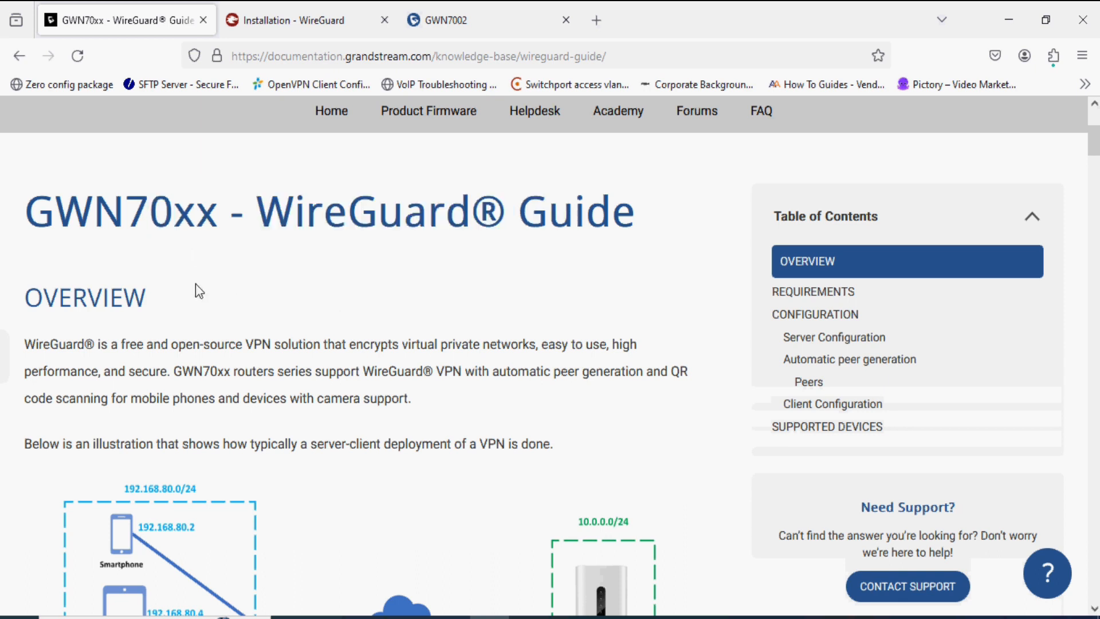
{"action": "scroll", "coordinate": [195, 283], "scroll_direction": "down", "scroll_amount": 3}
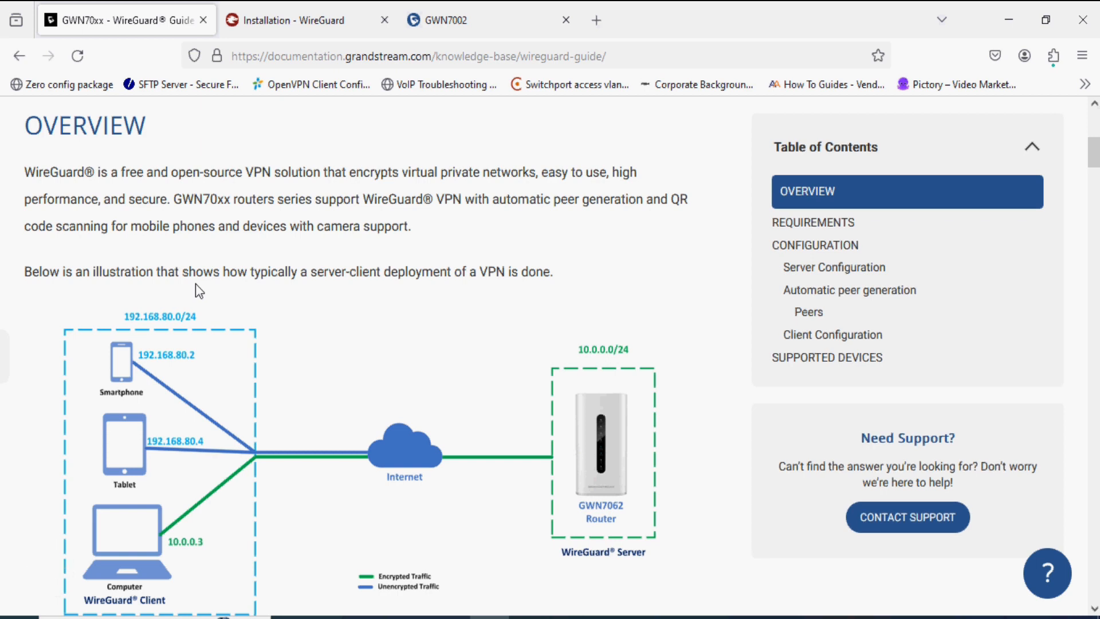
{"action": "scroll", "coordinate": [195, 284], "scroll_direction": "down", "scroll_amount": 3}
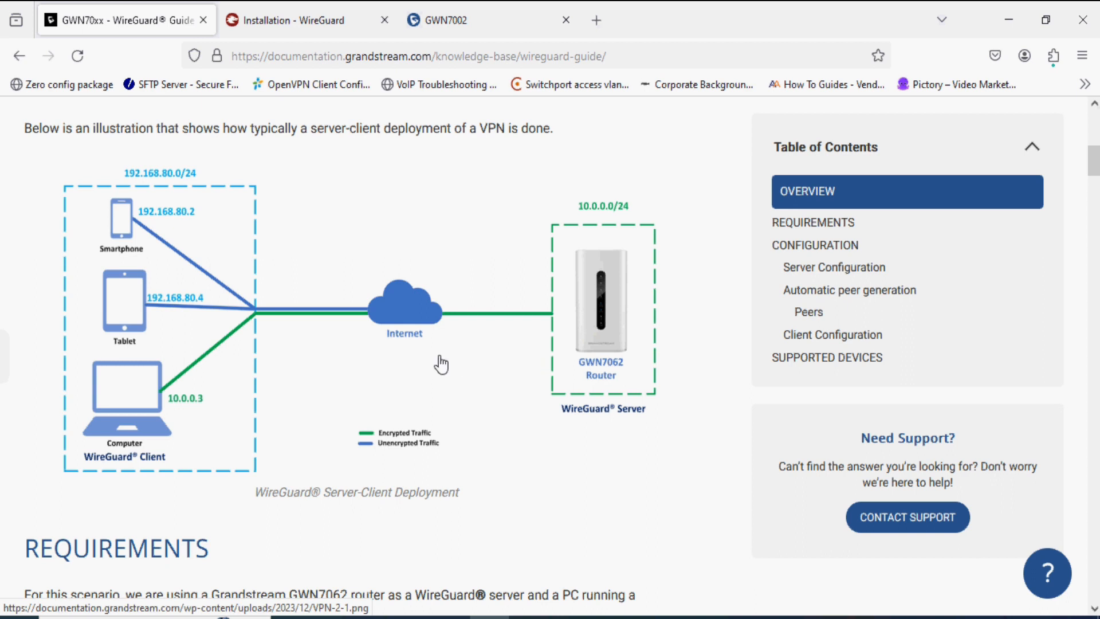
{"action": "scroll", "coordinate": [442, 364], "scroll_direction": "down", "scroll_amount": 3}
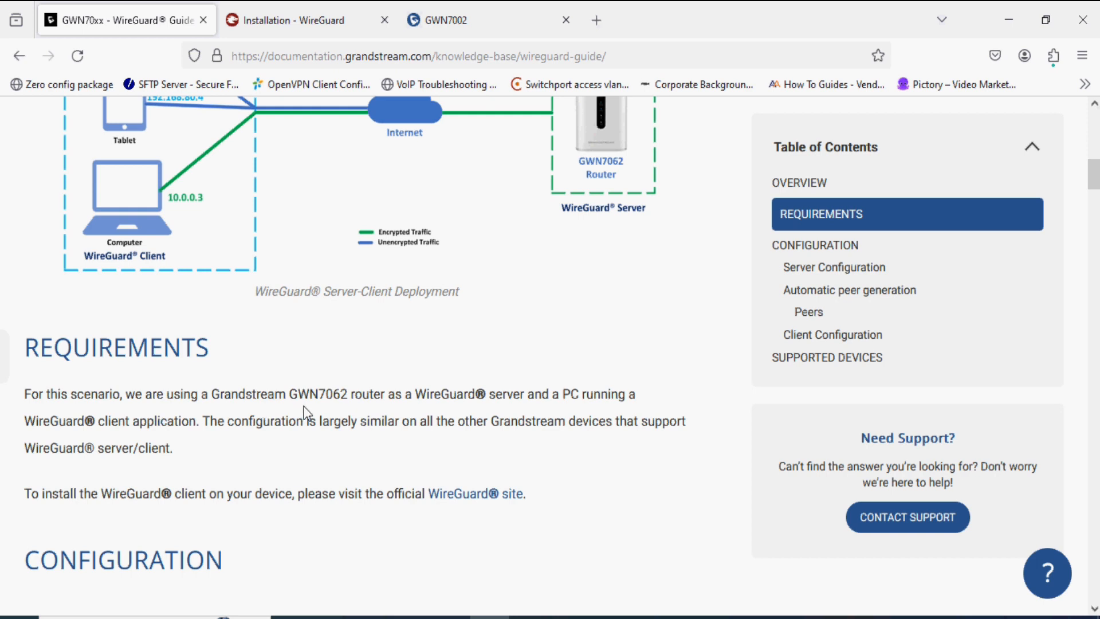
{"action": "scroll", "coordinate": [304, 408], "scroll_direction": "up", "scroll_amount": 10}
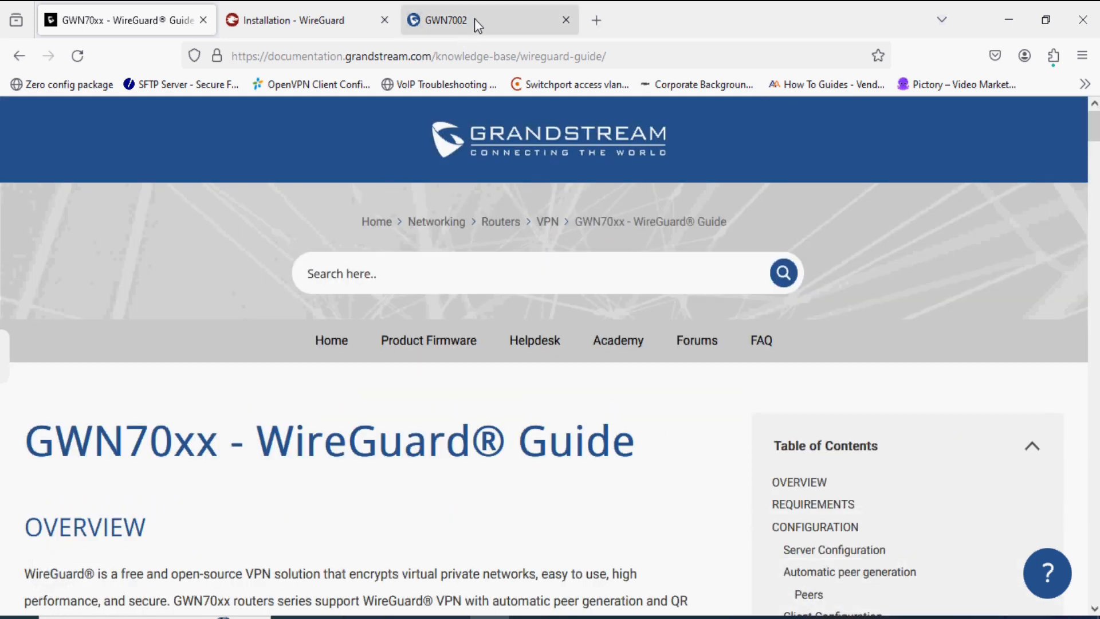
- Sign in to the GWN7002 router with the admin credentials, declining to save the login
{"action": "left_click", "coordinate": [474, 18]}
{"action": "type", "text": "admin"}
{"action": "key", "text": "Tab"}
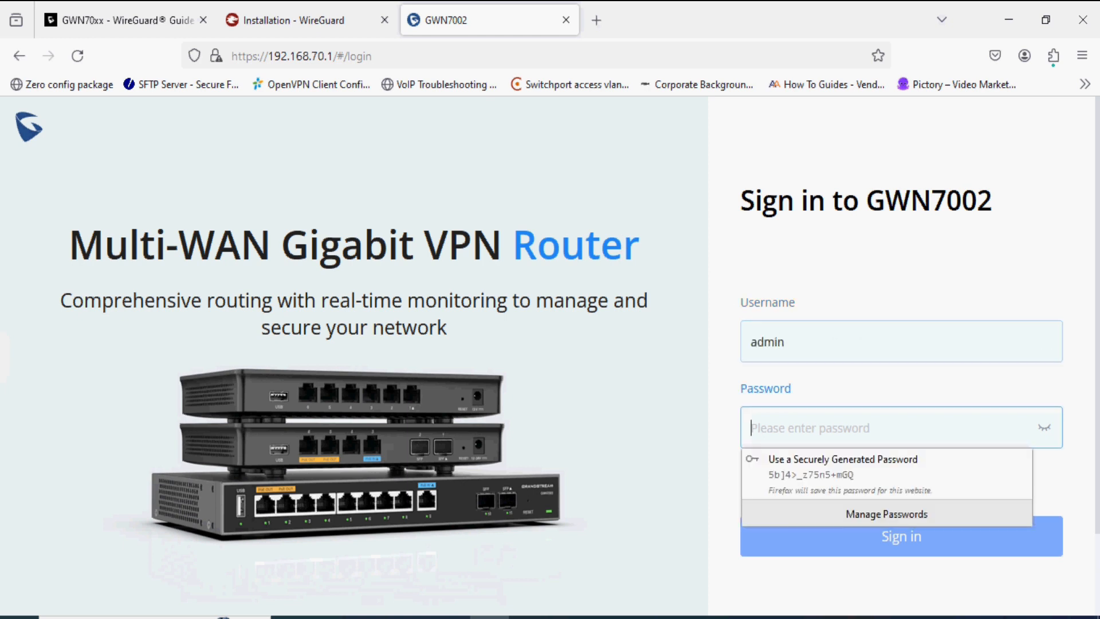
{"action": "type", "text": "••"}
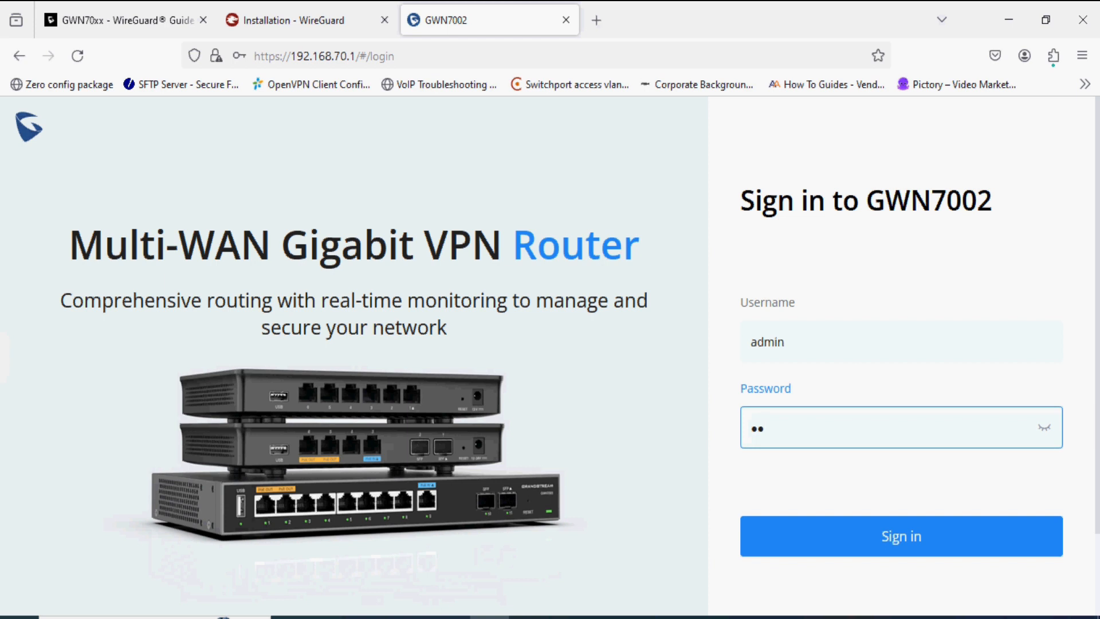
{"action": "type", "text": "••••••"}
{"action": "key", "text": "Return"}
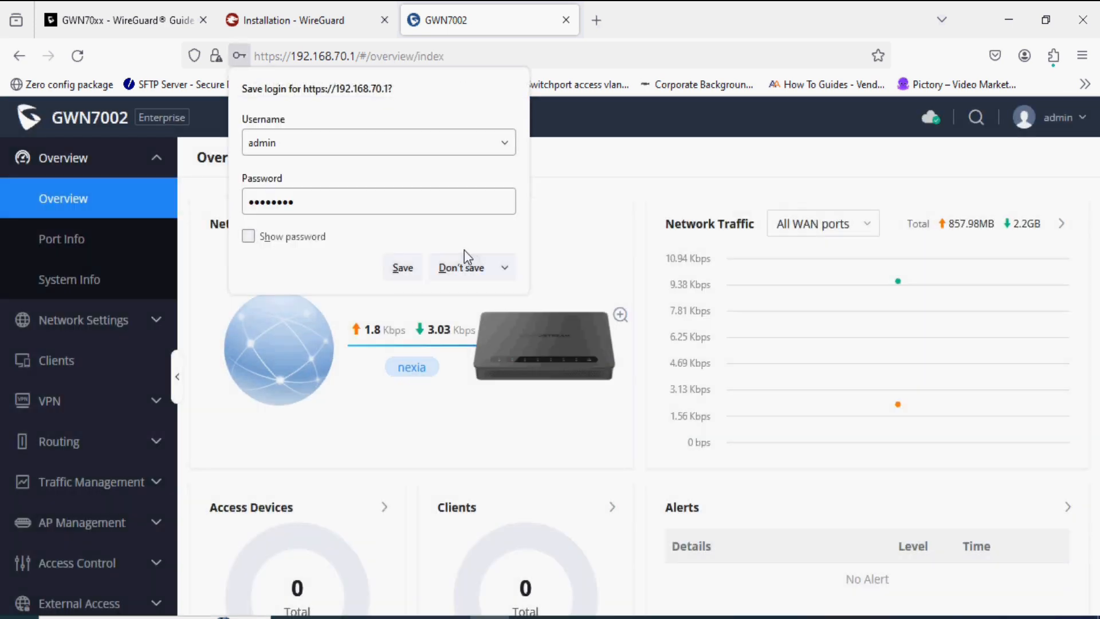
{"action": "left_click", "coordinate": [454, 269]}
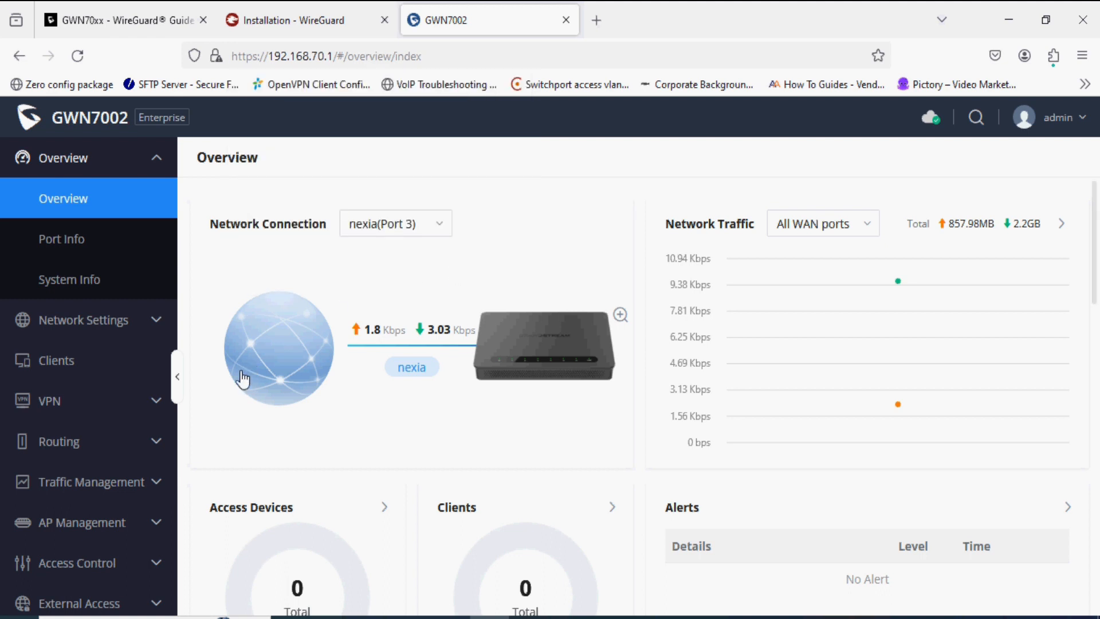
- Expand the VPN section and go to the empty WireGuard® server list
{"action": "left_click", "coordinate": [92, 411]}
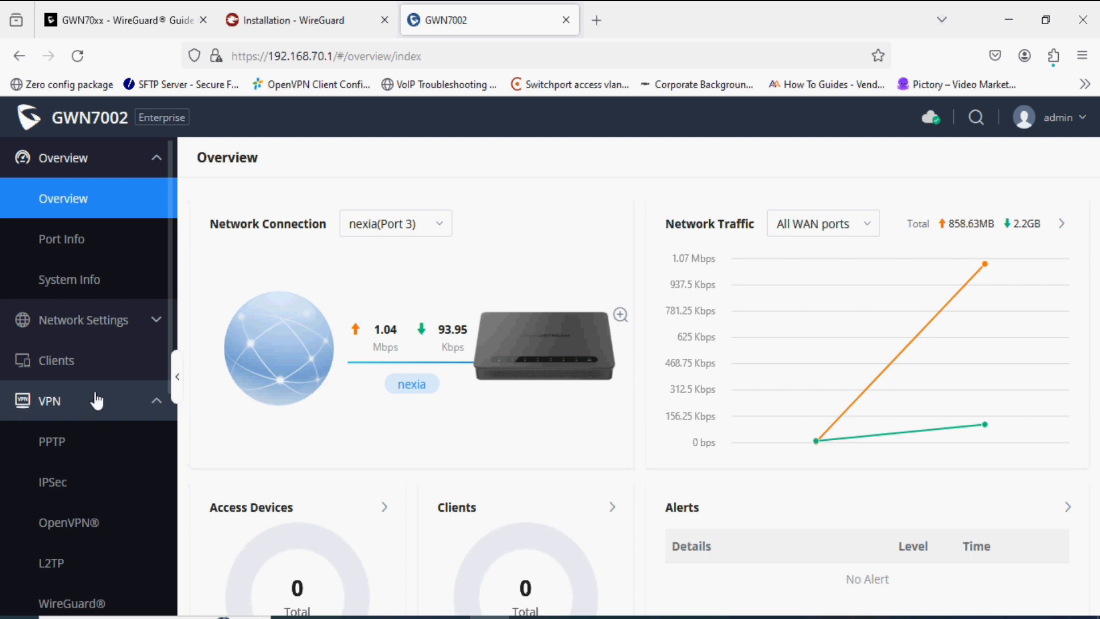
{"action": "scroll", "coordinate": [75, 525], "scroll_direction": "down", "scroll_amount": 3}
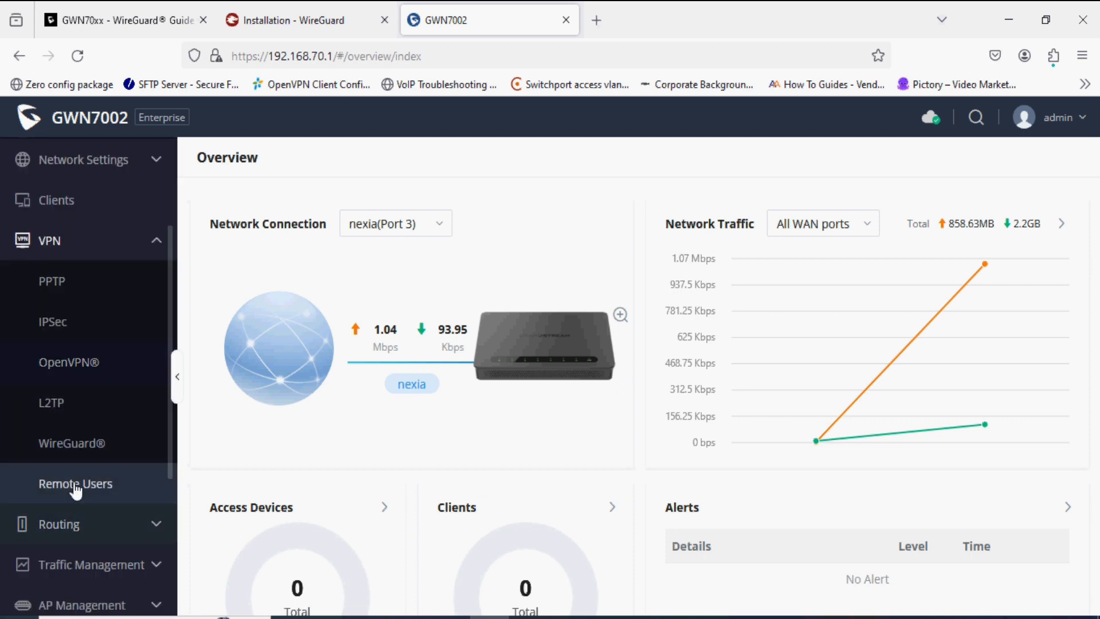
{"action": "left_click", "coordinate": [73, 455]}
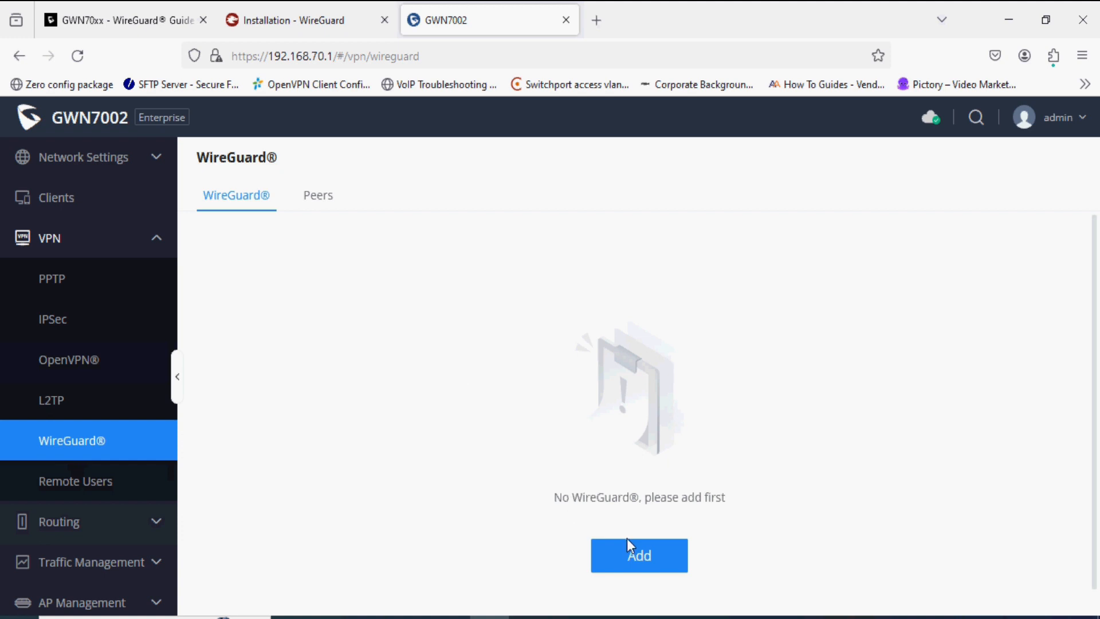
- Add an enabled WireGuard® server HQ with local IP 50.50.50.1 and mask 255.255.255.0
{"action": "left_click", "coordinate": [626, 571]}
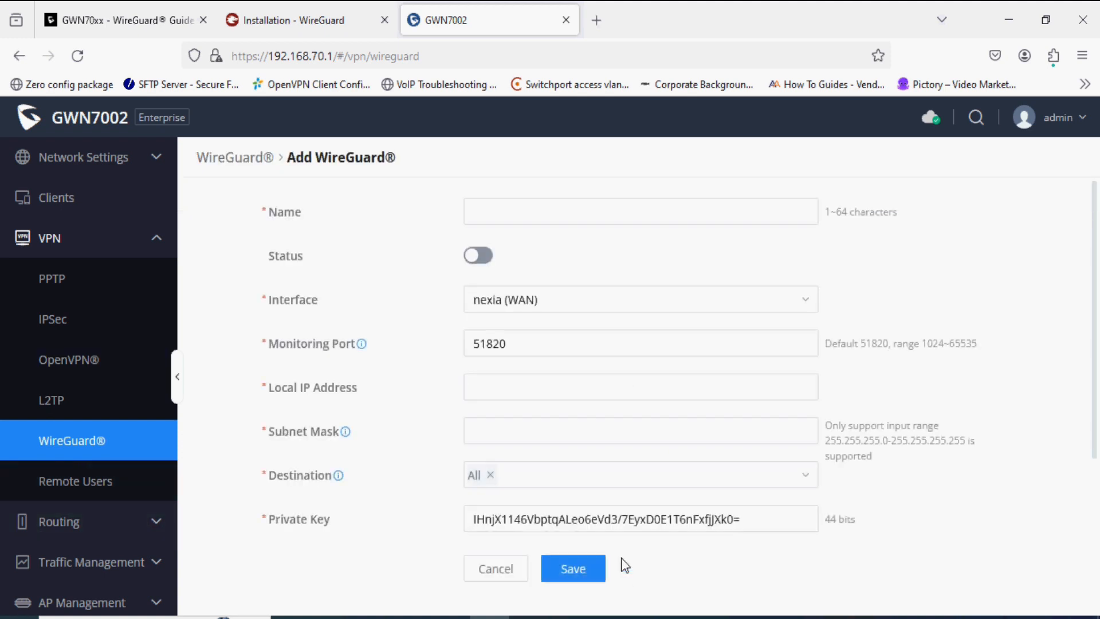
{"action": "left_click", "coordinate": [521, 215]}
{"action": "type", "text": "HQ"}
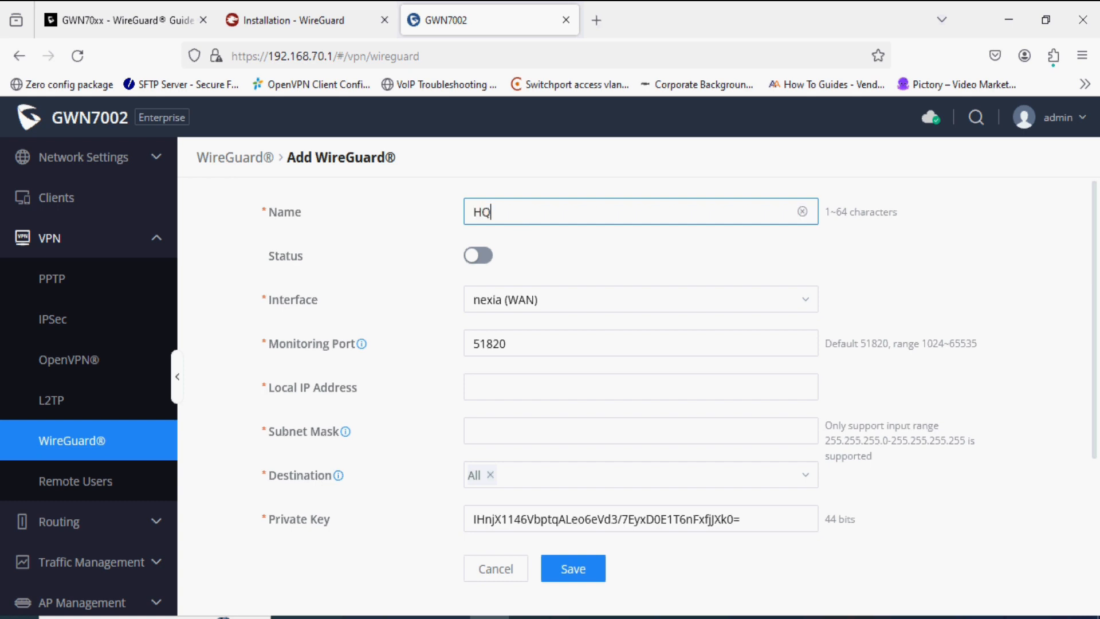
{"action": "left_click", "coordinate": [479, 256]}
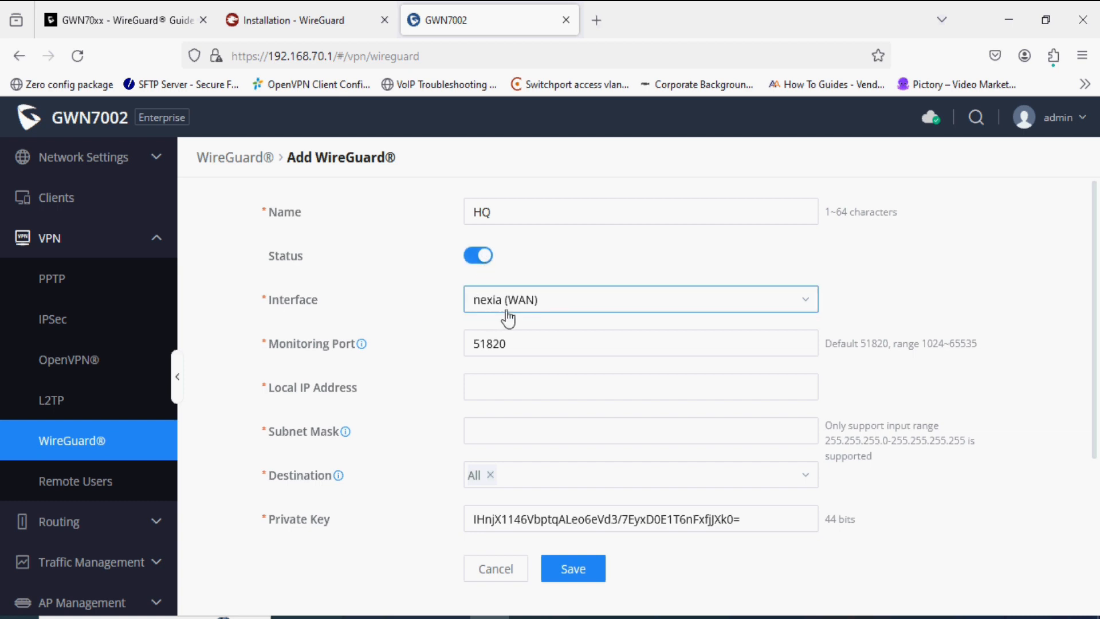
{"action": "left_click", "coordinate": [484, 384]}
{"action": "type", "text": "50.50.50.1"}
{"action": "left_click_drag", "start_coordinate": [390, 403], "coordinate": [311, 392]}
{"action": "left_click", "coordinate": [393, 418]}
{"action": "left_click", "coordinate": [483, 429]}
{"action": "type", "text": "255"}
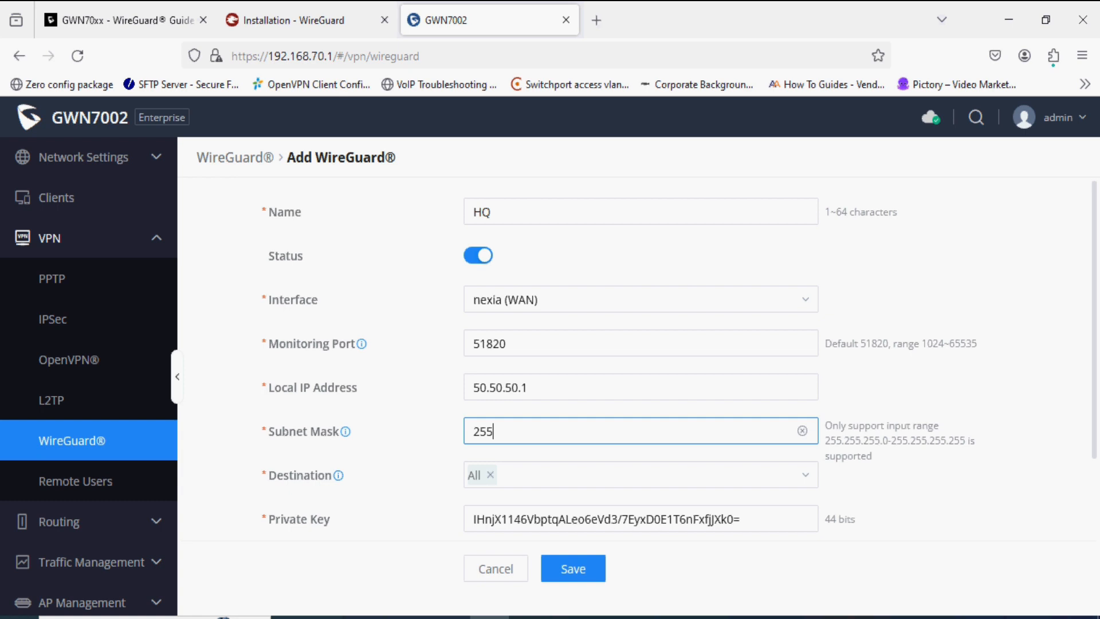
{"action": "type", "text": ".255.255.0"}
- Keep destination All and the generated private key, then save the HQ server
{"action": "left_click", "coordinate": [544, 470]}
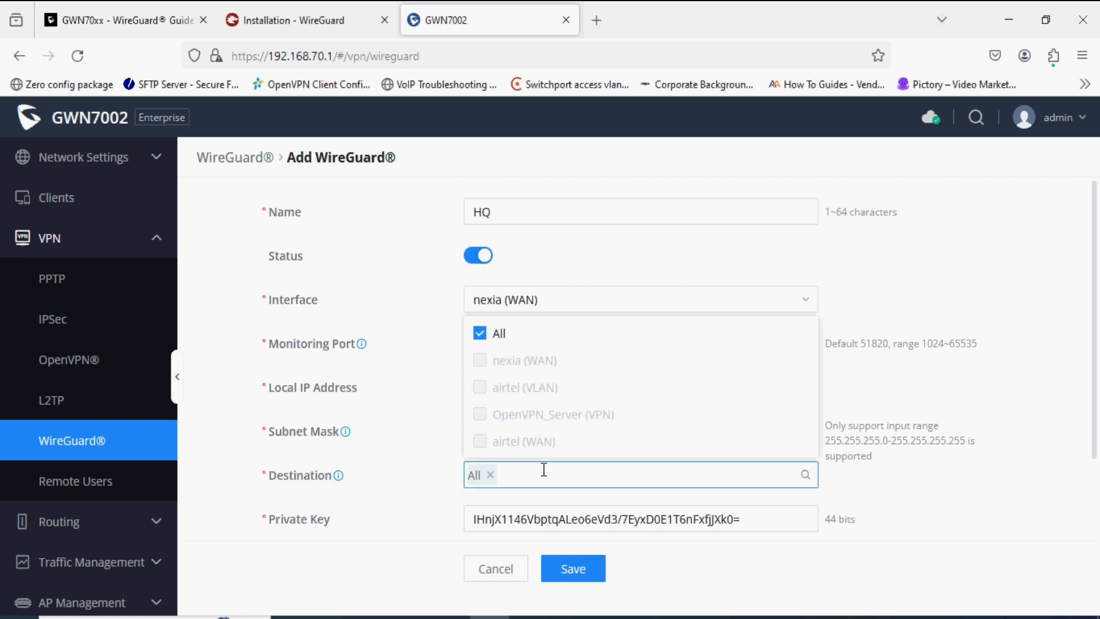
{"action": "left_click", "coordinate": [404, 431]}
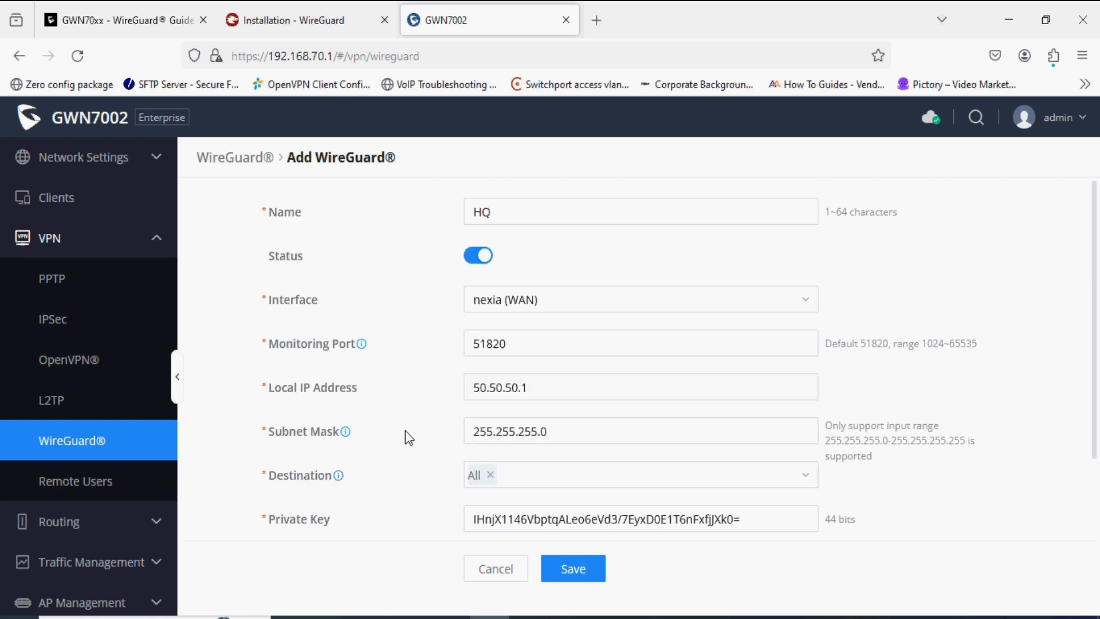
{"action": "scroll", "coordinate": [405, 431], "scroll_direction": "down", "scroll_amount": 3}
{"action": "scroll", "coordinate": [404, 431], "scroll_direction": "down", "scroll_amount": 1}
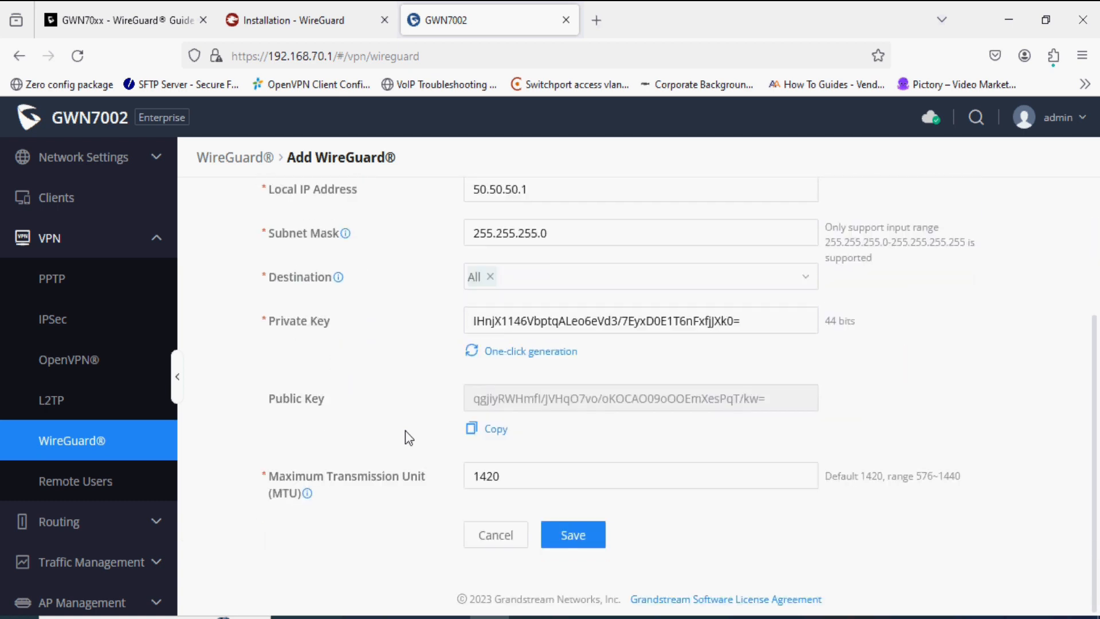
{"action": "left_click", "coordinate": [520, 321]}
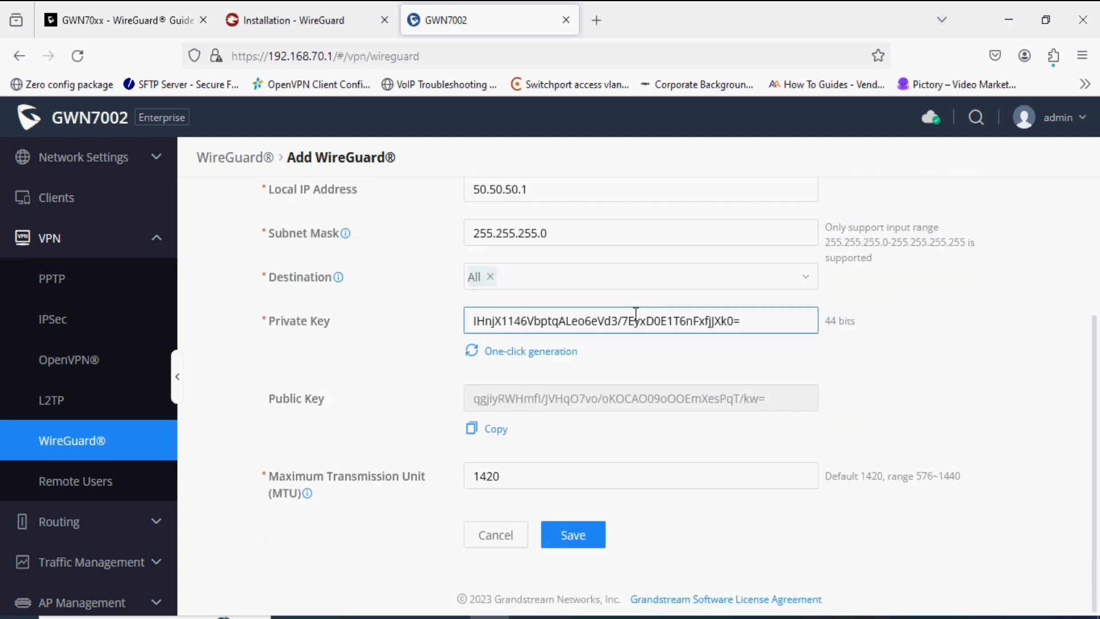
{"action": "left_click", "coordinate": [449, 380]}
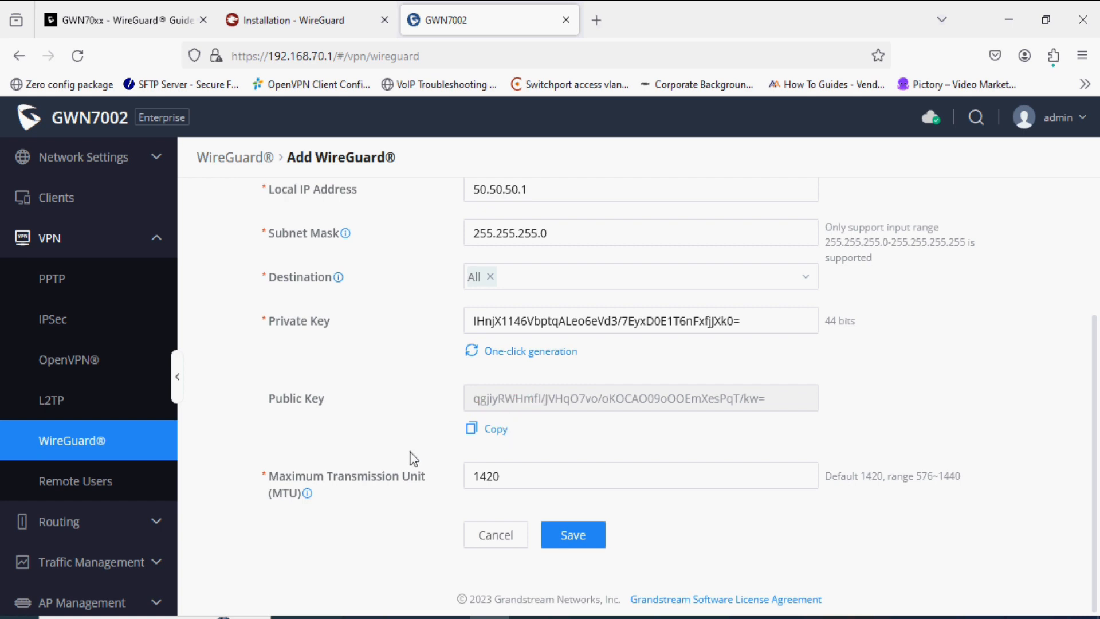
{"action": "left_click", "coordinate": [576, 539]}
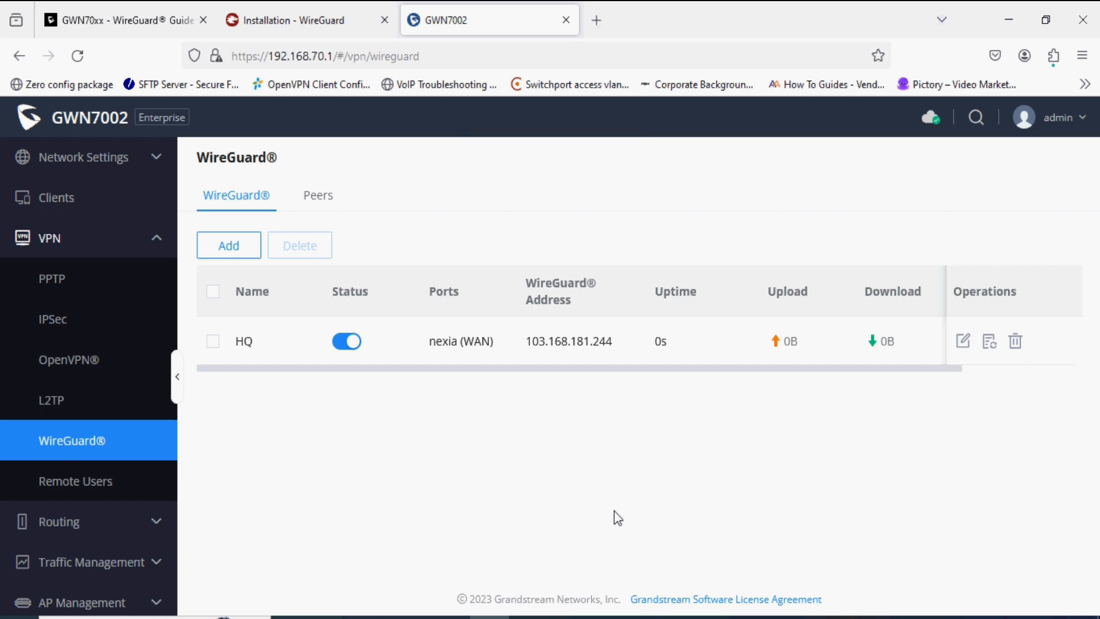
- Generate an enabled HQ peer named Peer_Clients, keeping 50.50.50.2, allowed IP 0.0.0.0/0 and DNS 8.8.8.8
{"action": "left_click", "coordinate": [990, 342]}
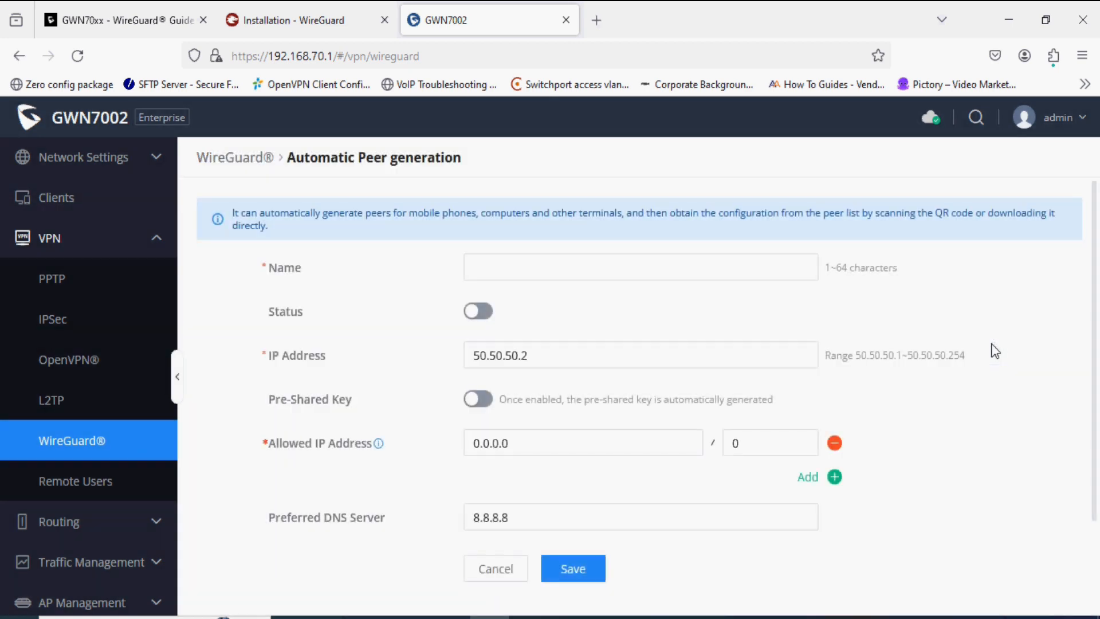
{"action": "left_click", "coordinate": [603, 274]}
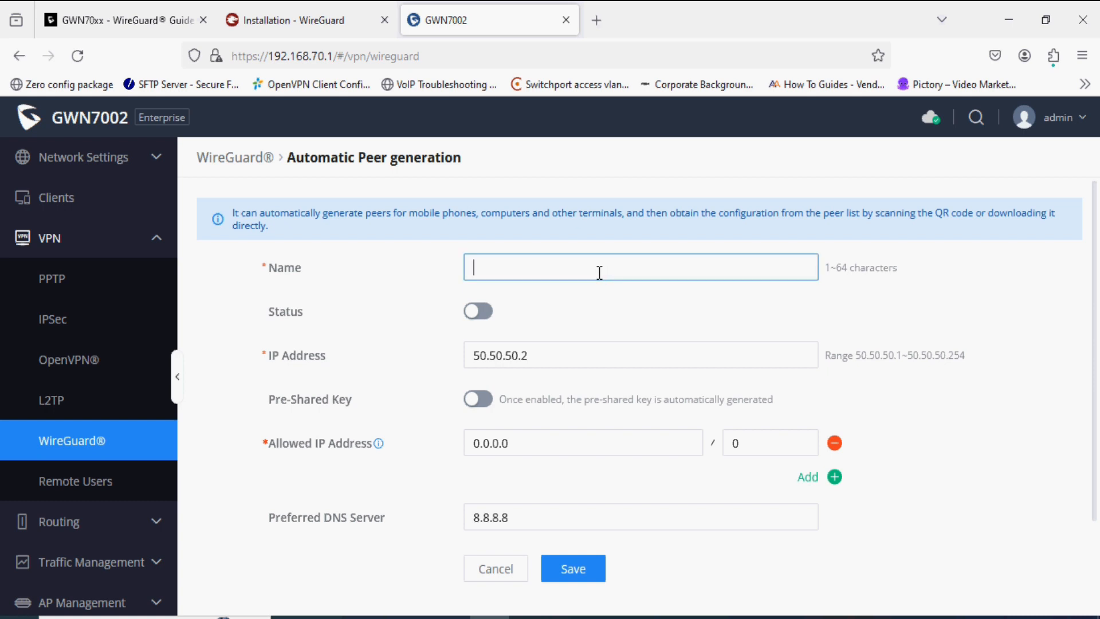
{"action": "type", "text": "Peer_Clients"}
{"action": "left_click", "coordinate": [474, 316]}
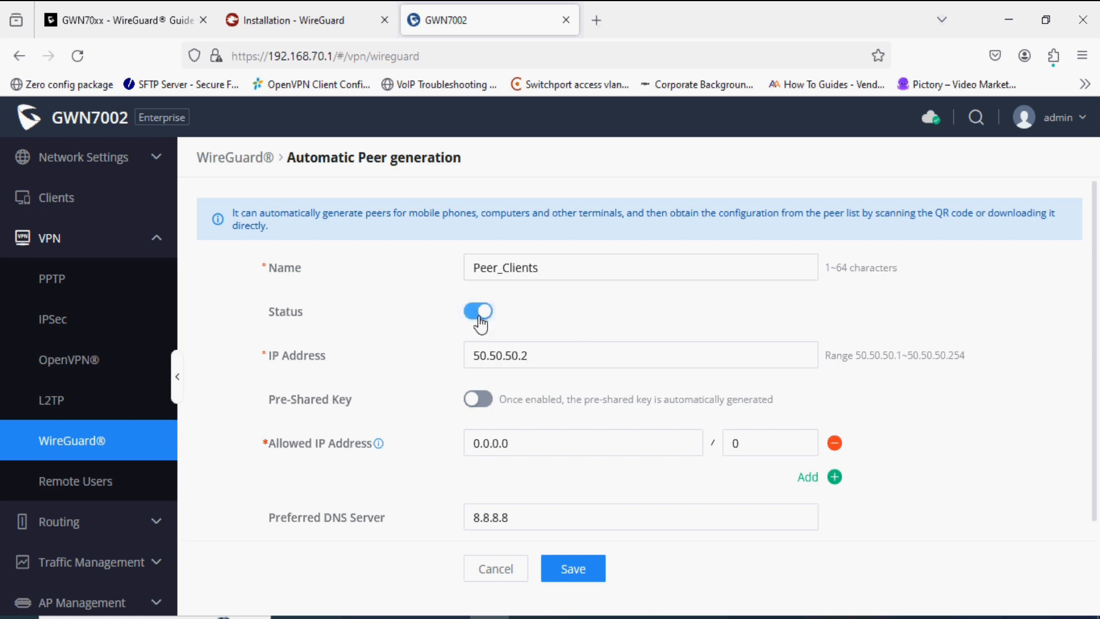
{"action": "scroll", "coordinate": [403, 431], "scroll_direction": "down", "scroll_amount": 2}
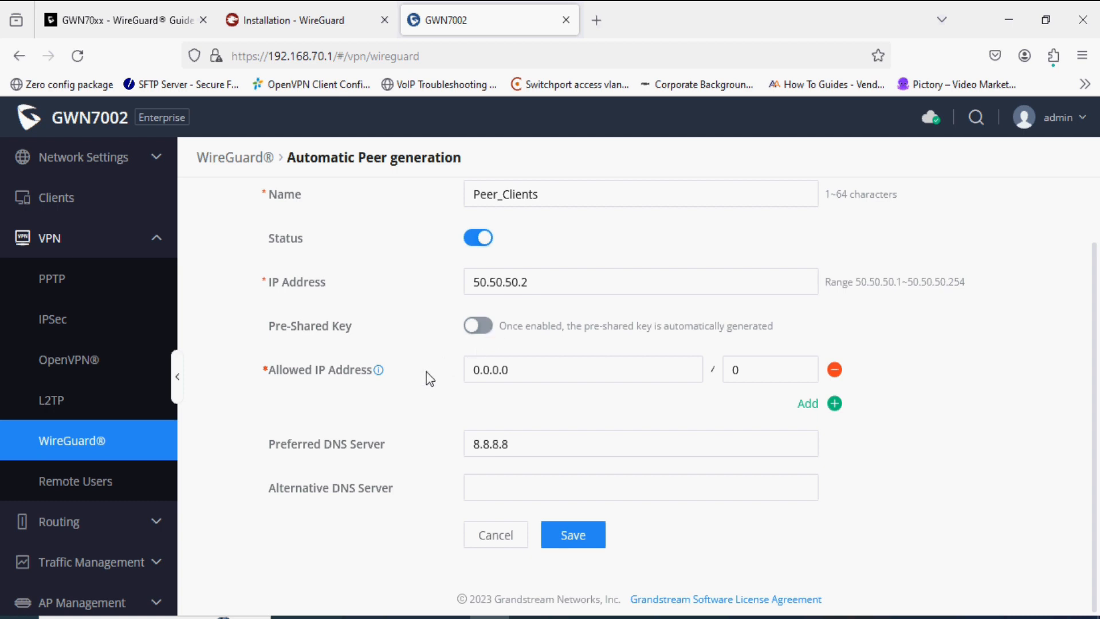
{"action": "left_click_drag", "start_coordinate": [315, 371], "coordinate": [356, 372]}
{"action": "left_click_drag", "start_coordinate": [523, 373], "coordinate": [458, 367]}
{"action": "left_click", "coordinate": [431, 380]}
- Save Peer_Clients, download Peer_Peer_Clients.conf, and switch to the WireGuard Installation page
{"action": "left_click", "coordinate": [575, 530]}
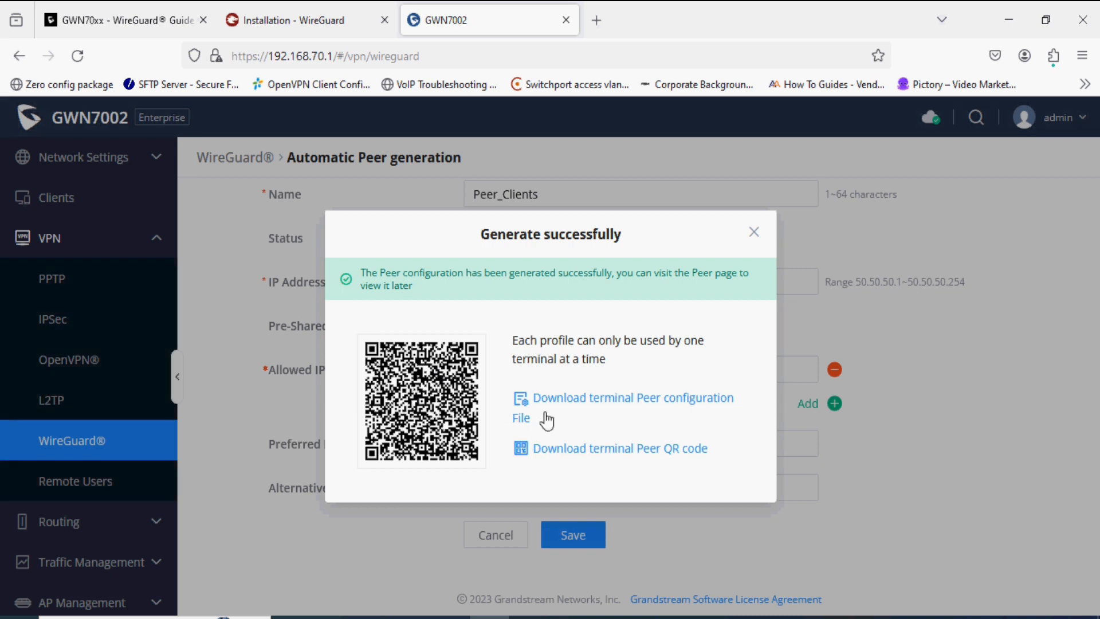
{"action": "left_click", "coordinate": [625, 406]}
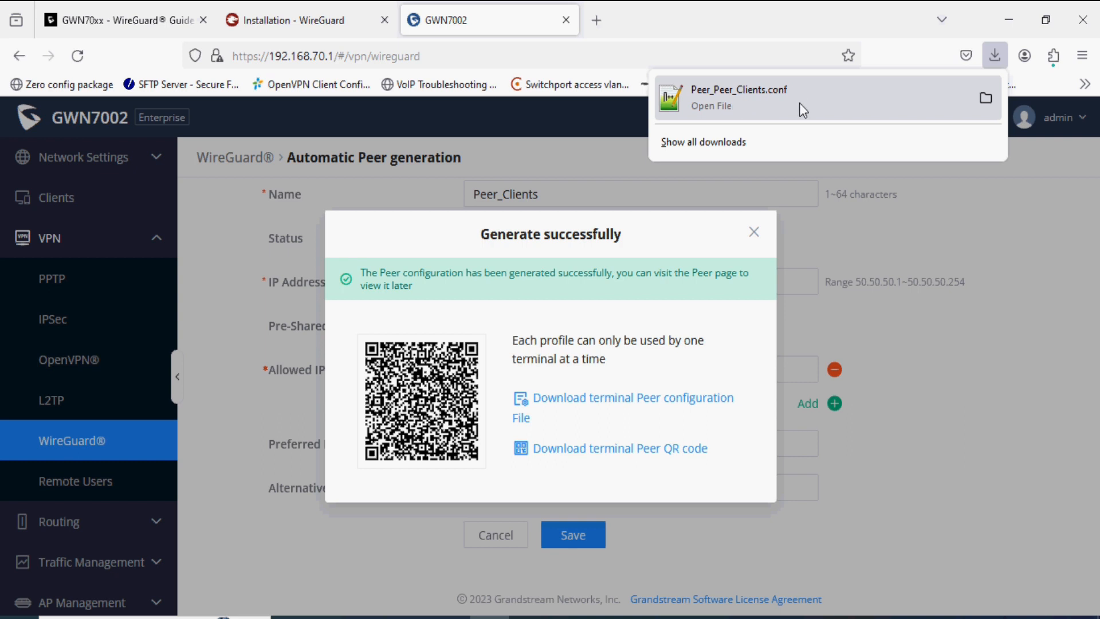
{"action": "left_click", "coordinate": [881, 232]}
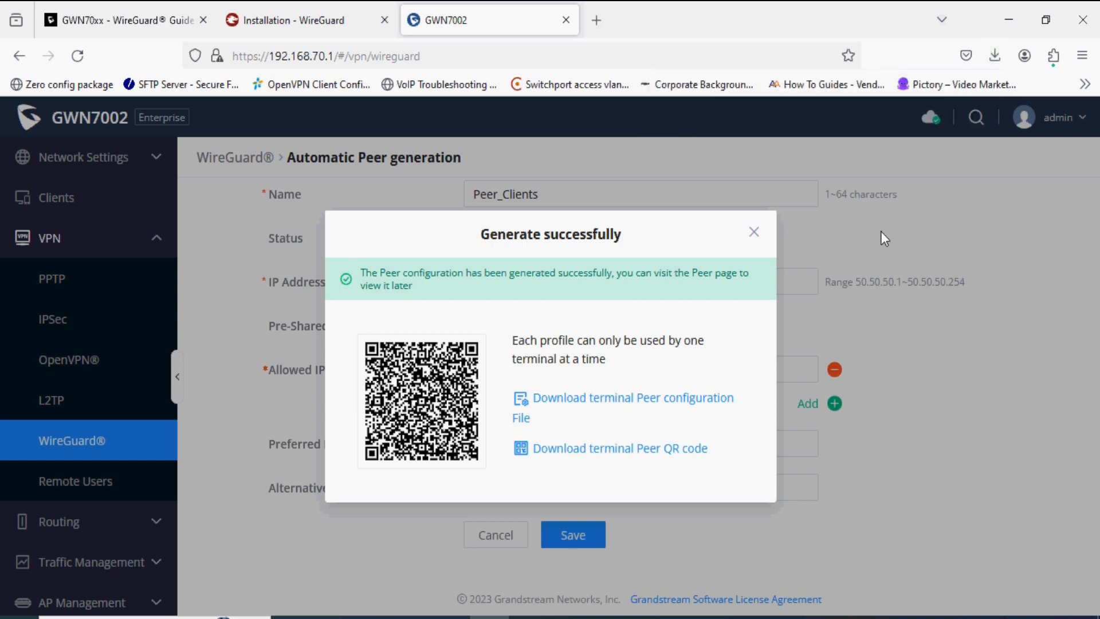
{"action": "left_click", "coordinate": [754, 233]}
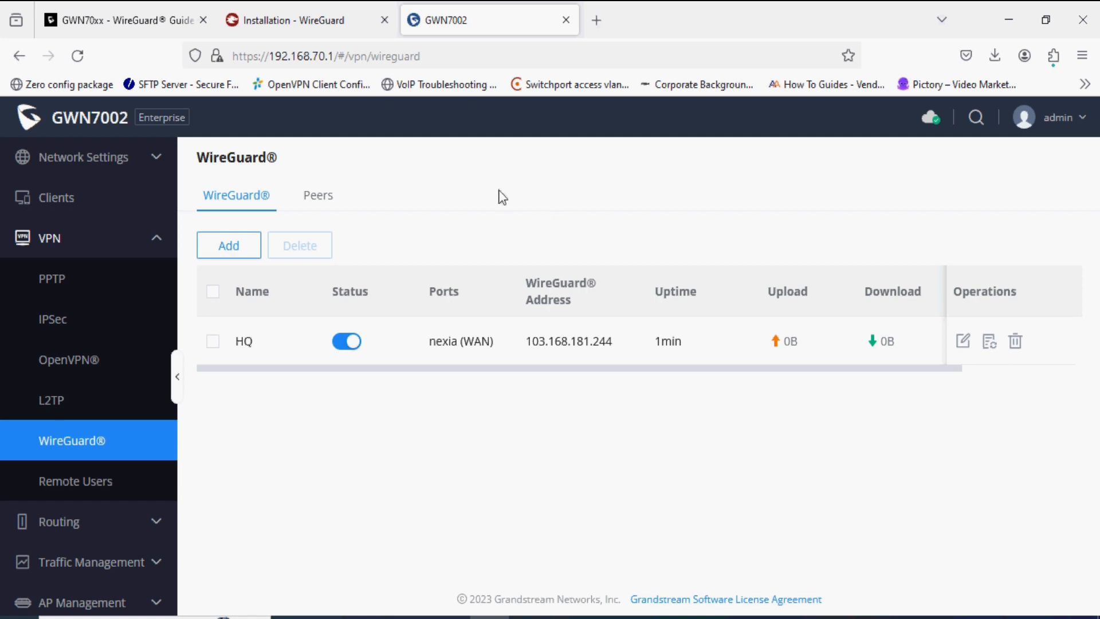
{"action": "left_click", "coordinate": [288, 16]}
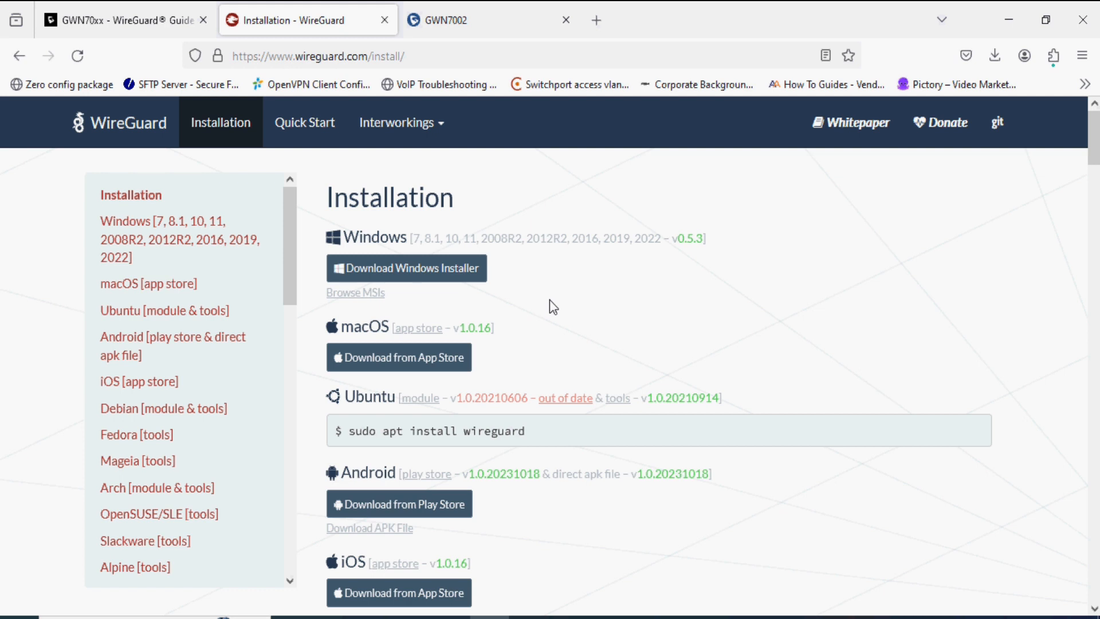
- Search the Start menu for 'wire' and launch the WireGuard client
{"action": "key", "text": "super"}
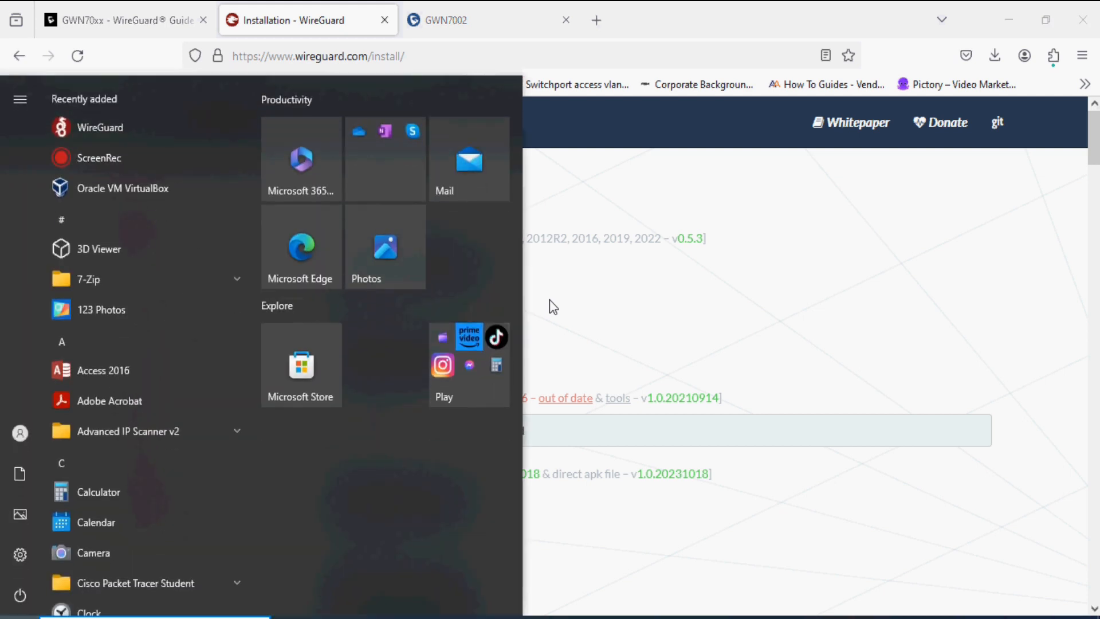
{"action": "type", "text": "wire"}
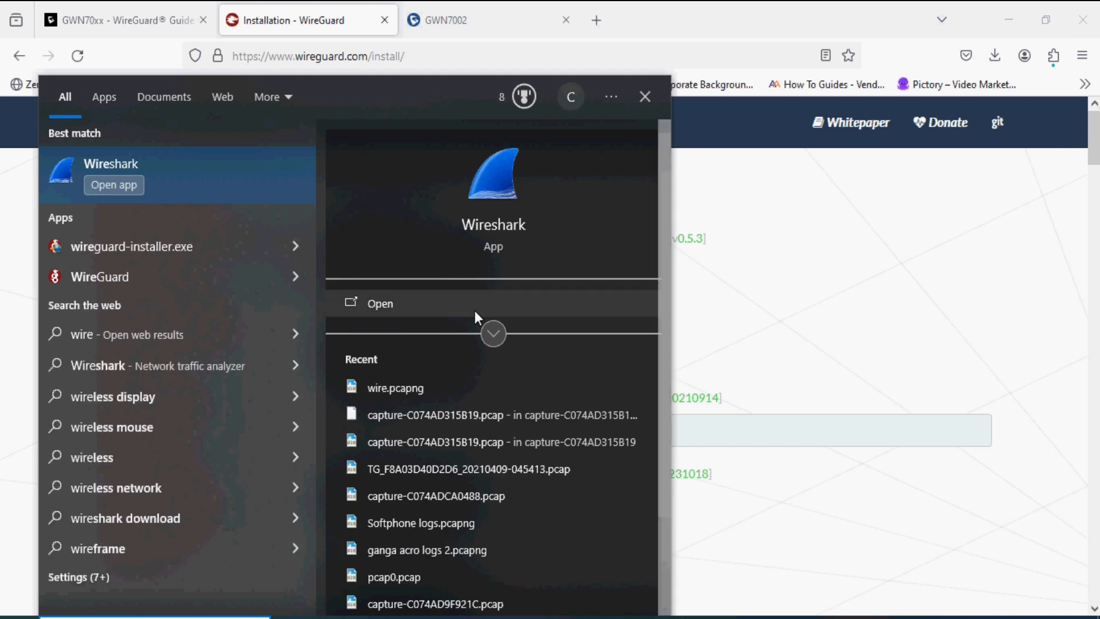
{"action": "left_click", "coordinate": [156, 275]}
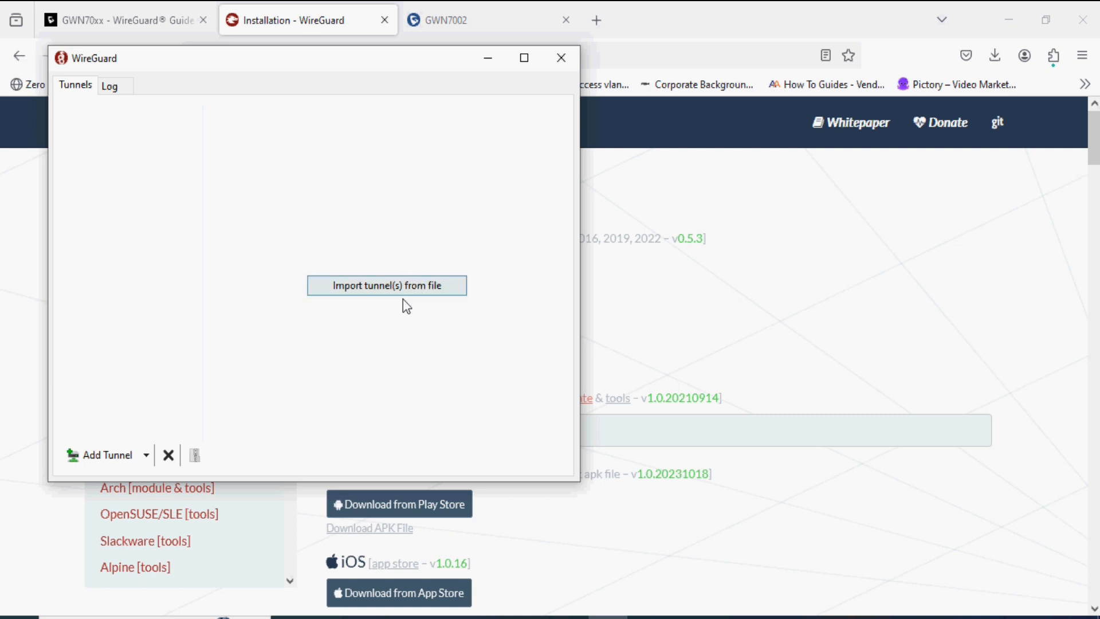
- Import Peer_Peer_Clients.conf from Downloads and activate the tunnel so it shows Active
{"action": "left_click", "coordinate": [430, 286]}
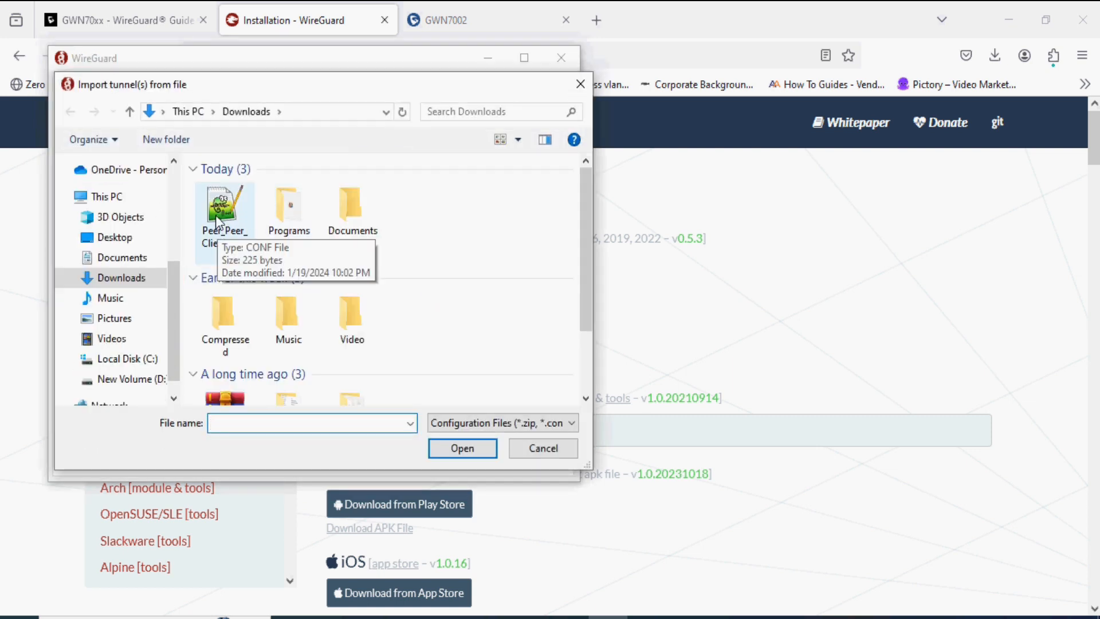
{"action": "double_click", "coordinate": [217, 221]}
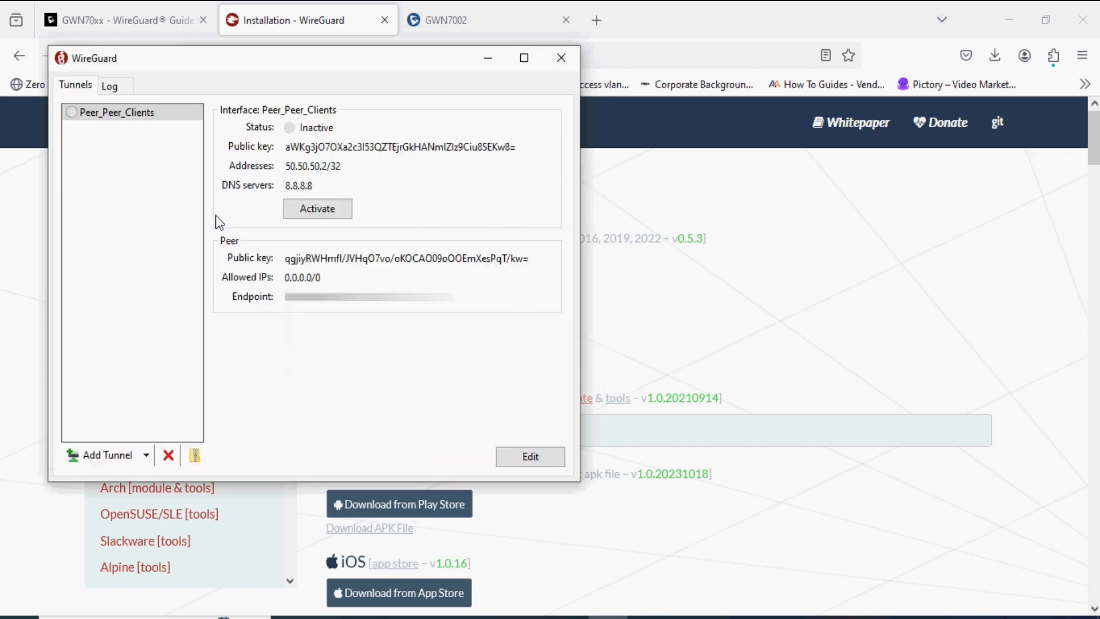
{"action": "left_click", "coordinate": [316, 207]}
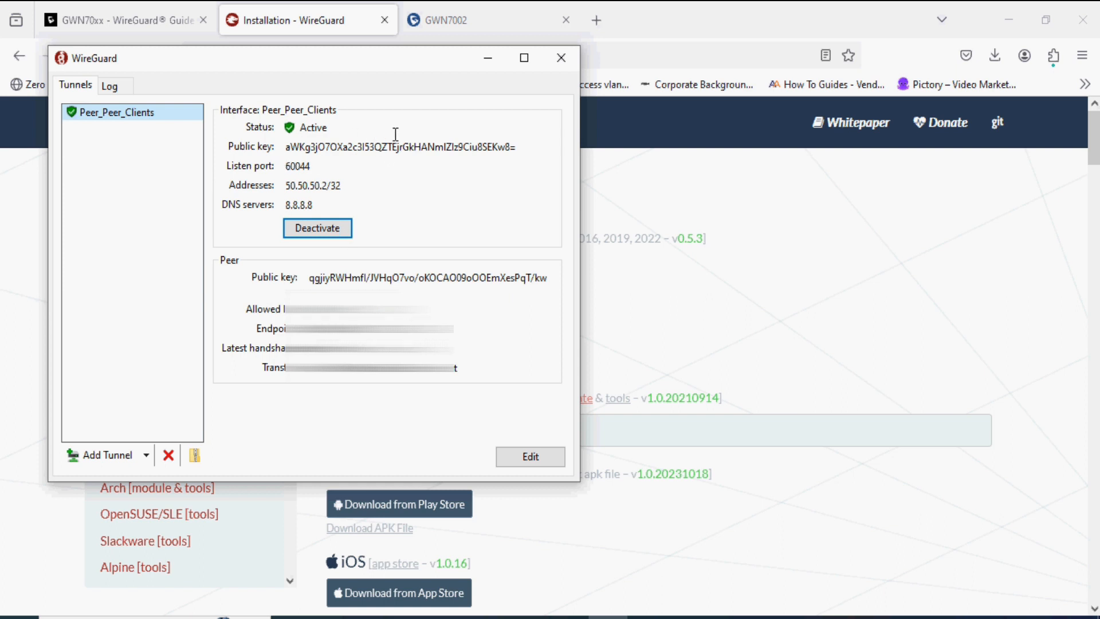
{"action": "left_click_drag", "start_coordinate": [322, 129], "coordinate": [297, 142]}
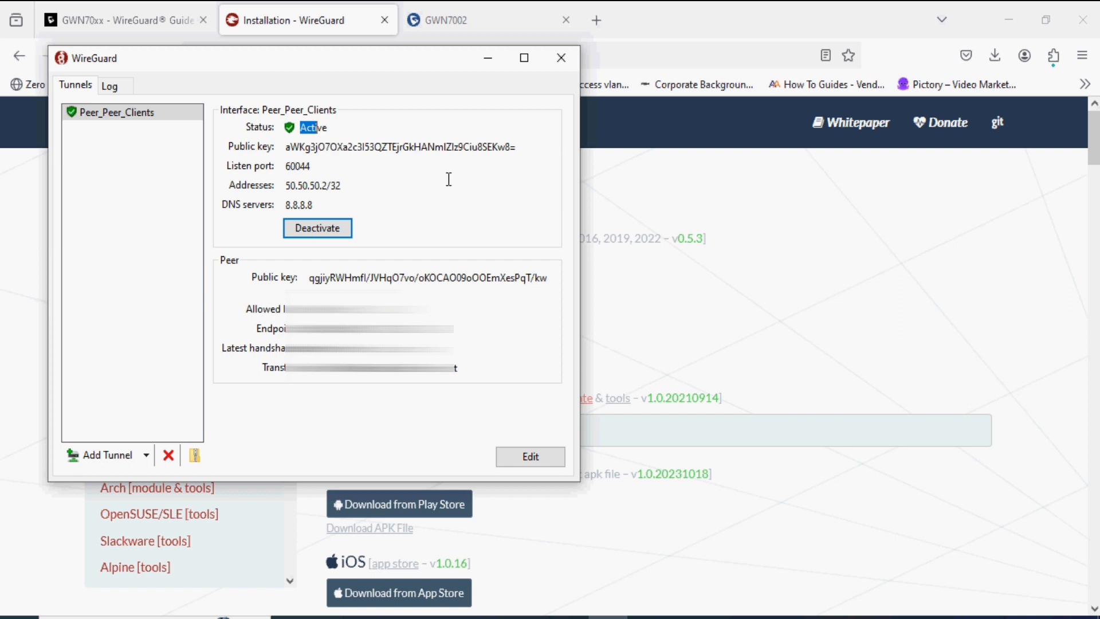
- Run ipconfig in a Command Prompt and review adapter addresses, including Wi-Fi 192.168.29.115
{"action": "key", "text": "super+r"}
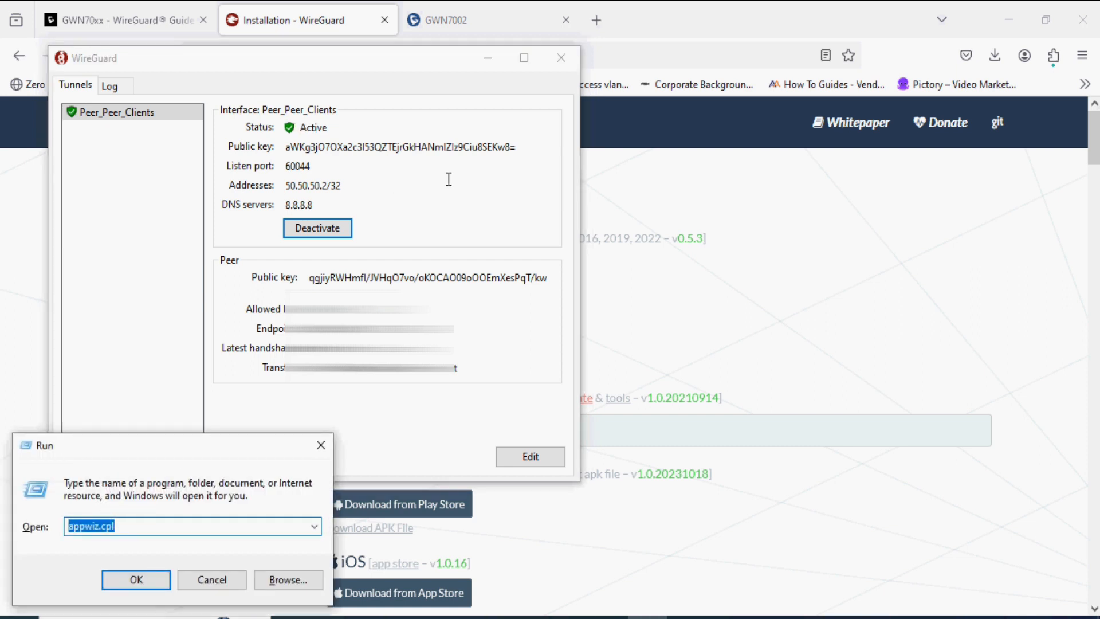
{"action": "type", "text": "cmd"}
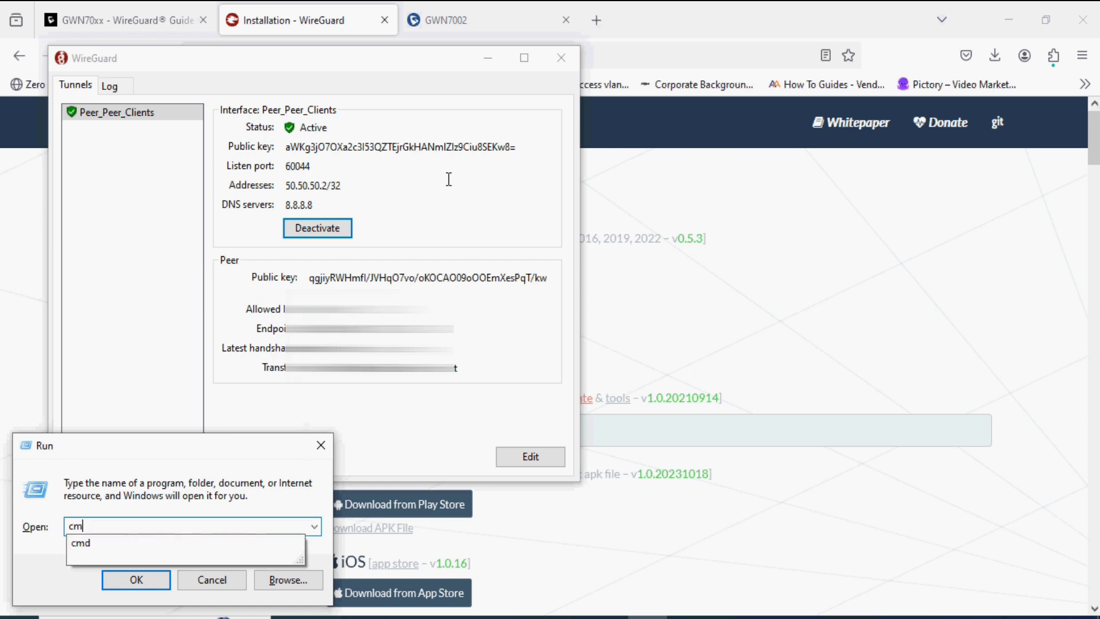
{"action": "key", "text": "Return"}
{"action": "type", "text": "ipconfig"}
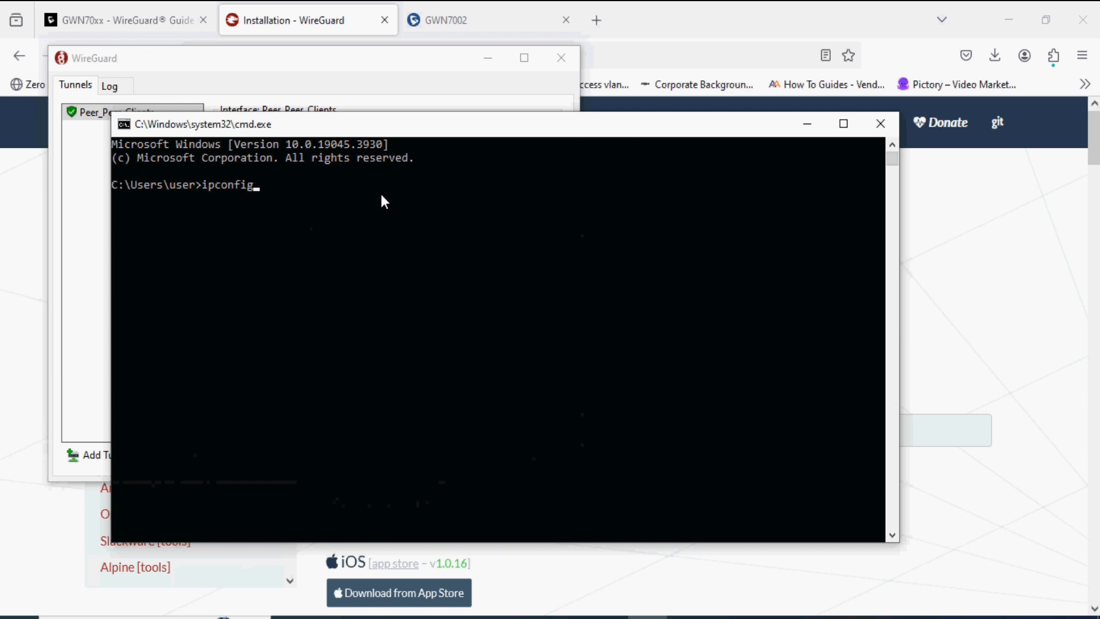
{"action": "key", "text": "Return"}
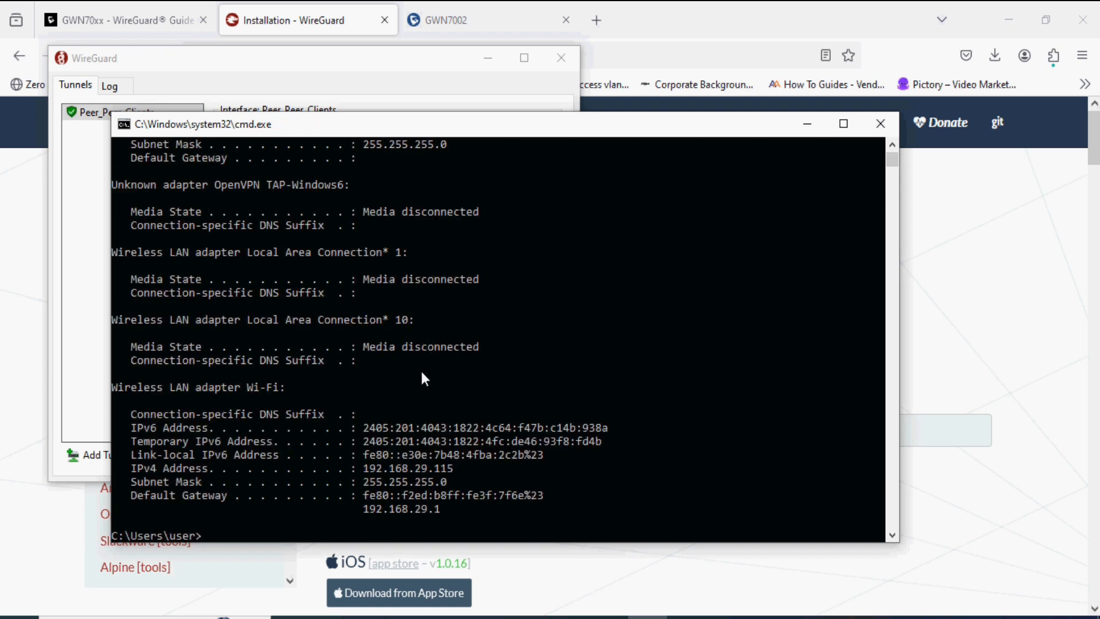
{"action": "left_click", "coordinate": [456, 468]}
{"action": "left_click_drag", "start_coordinate": [372, 464], "coordinate": [351, 463]}
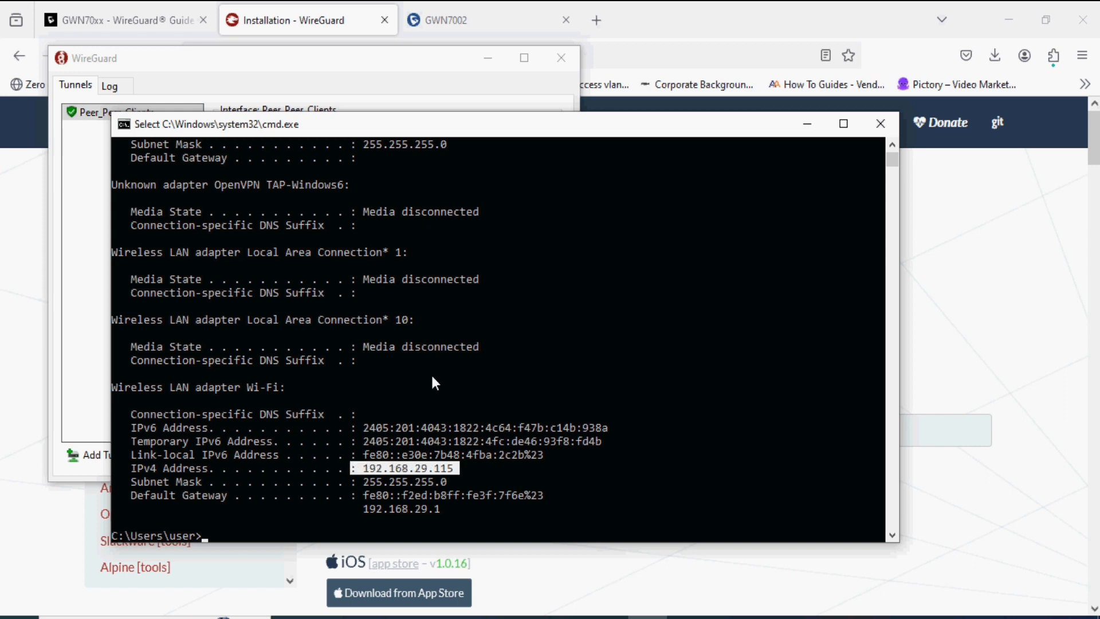
{"action": "scroll", "coordinate": [432, 379], "scroll_direction": "up", "scroll_amount": 4}
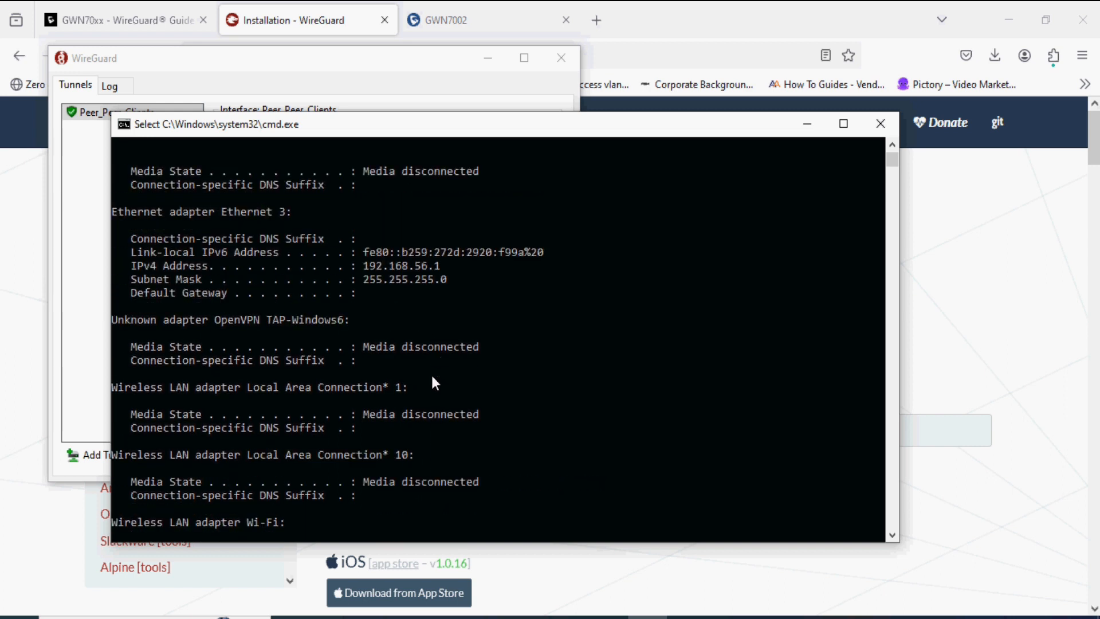
{"action": "scroll", "coordinate": [432, 378], "scroll_direction": "up", "scroll_amount": 6}
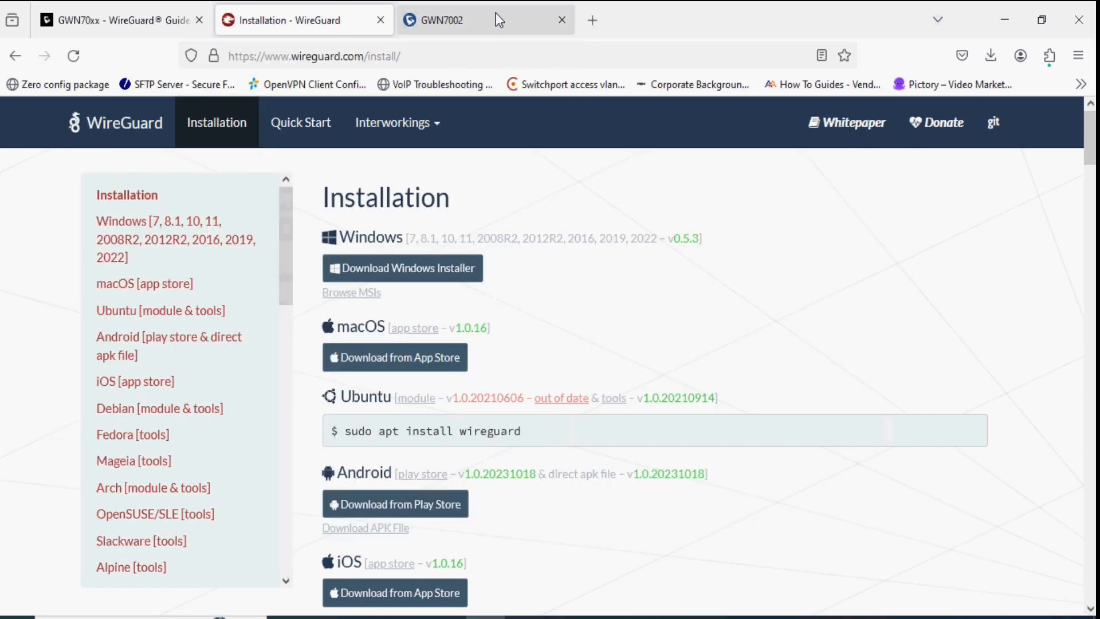
- Reload the GWN7002 WireGuard® page and view the Peers list showing Peer_Clients on HQ
{"action": "left_click", "coordinate": [496, 17]}
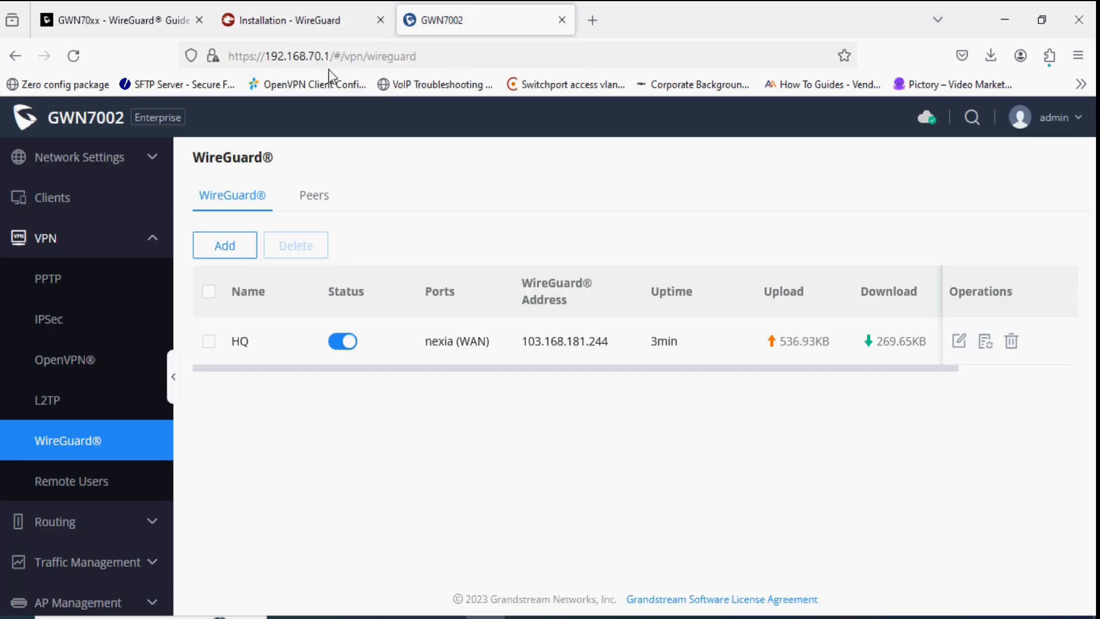
{"action": "left_click", "coordinate": [75, 57]}
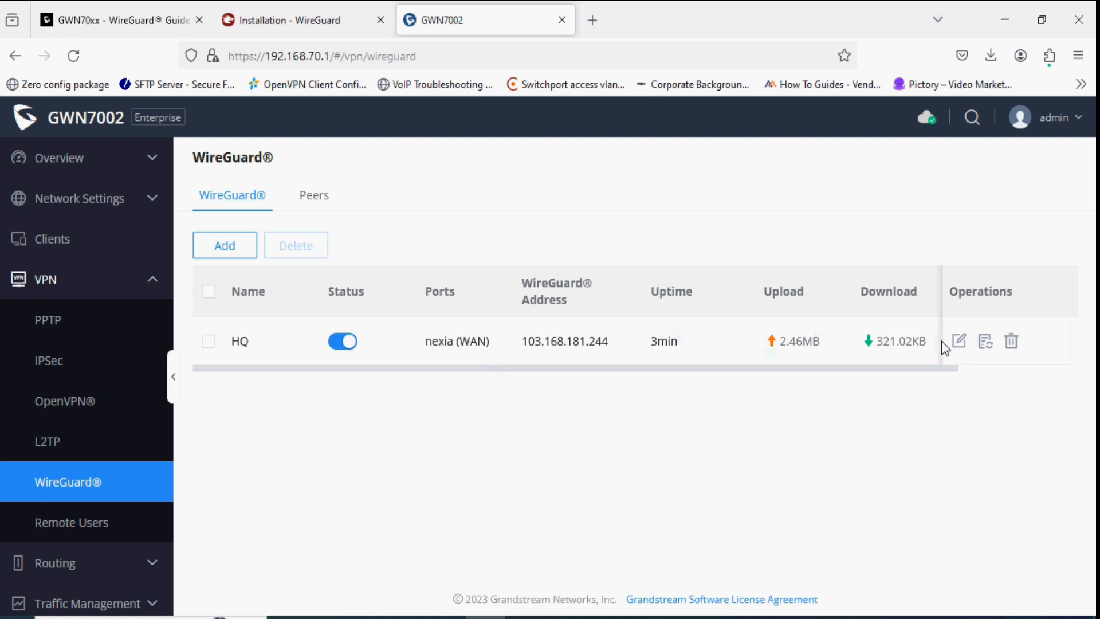
{"action": "left_click", "coordinate": [312, 196]}
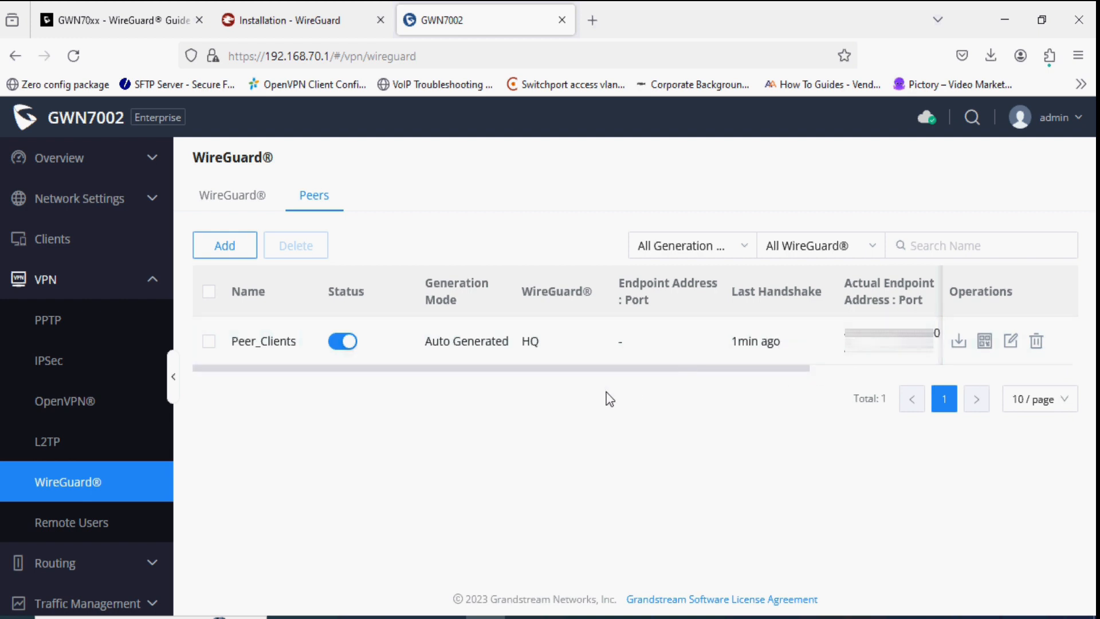
{"action": "left_click", "coordinate": [220, 245]}
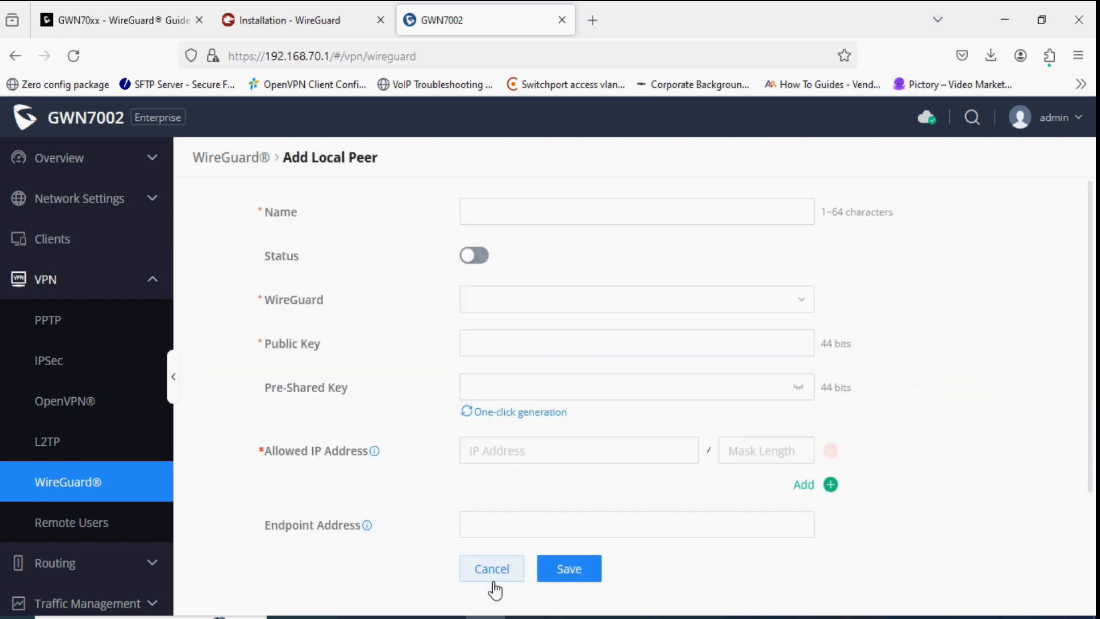
{"action": "left_click", "coordinate": [531, 207]}
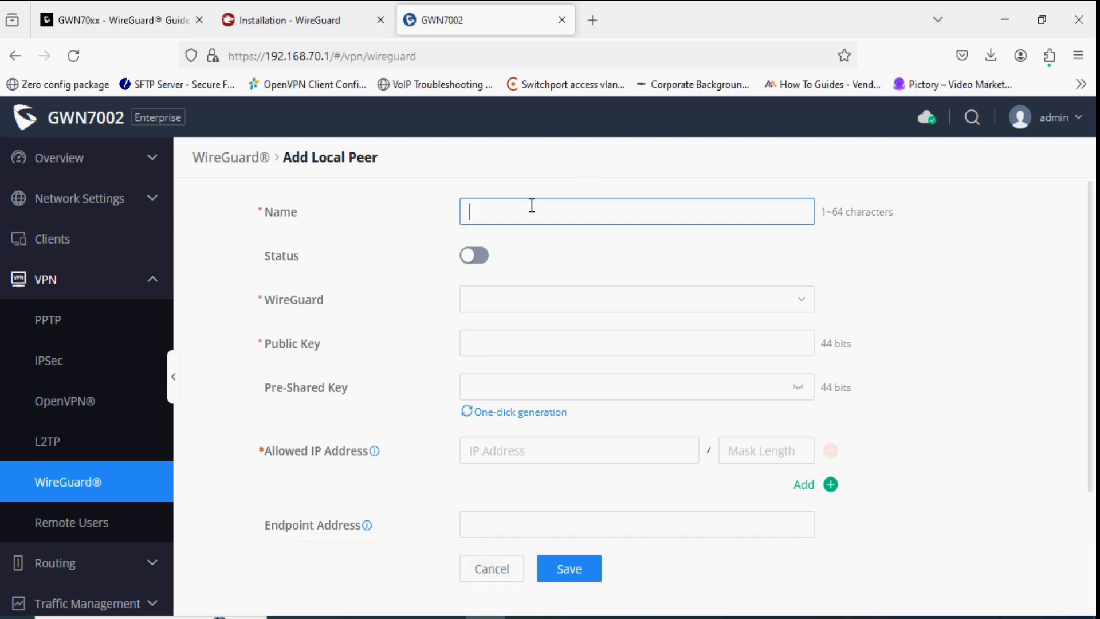
{"action": "left_click", "coordinate": [520, 265]}
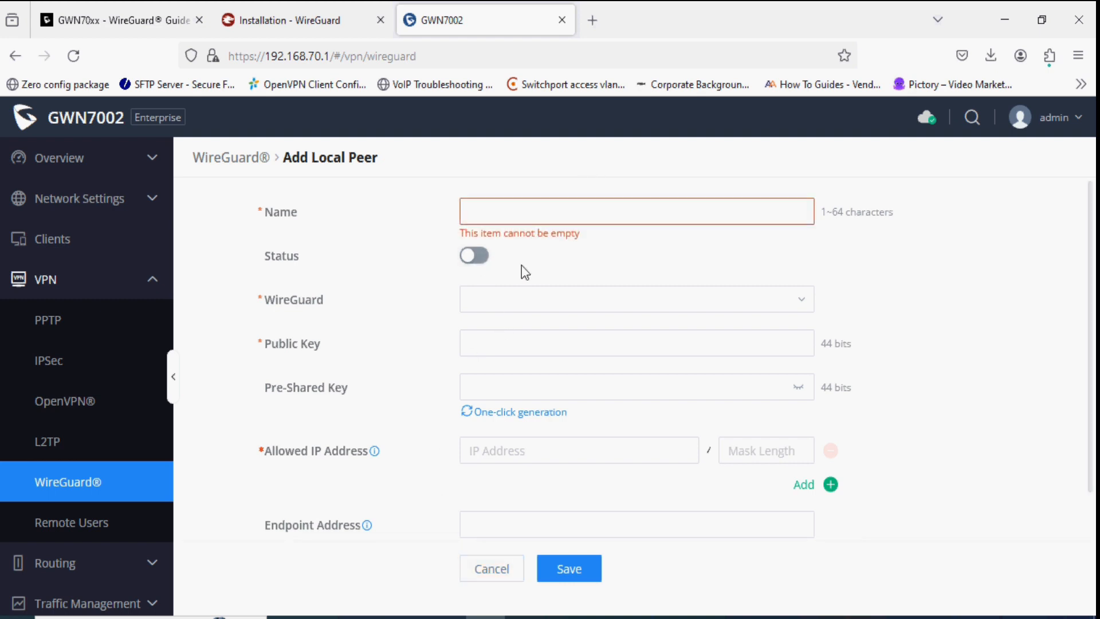
{"action": "left_click", "coordinate": [490, 310]}
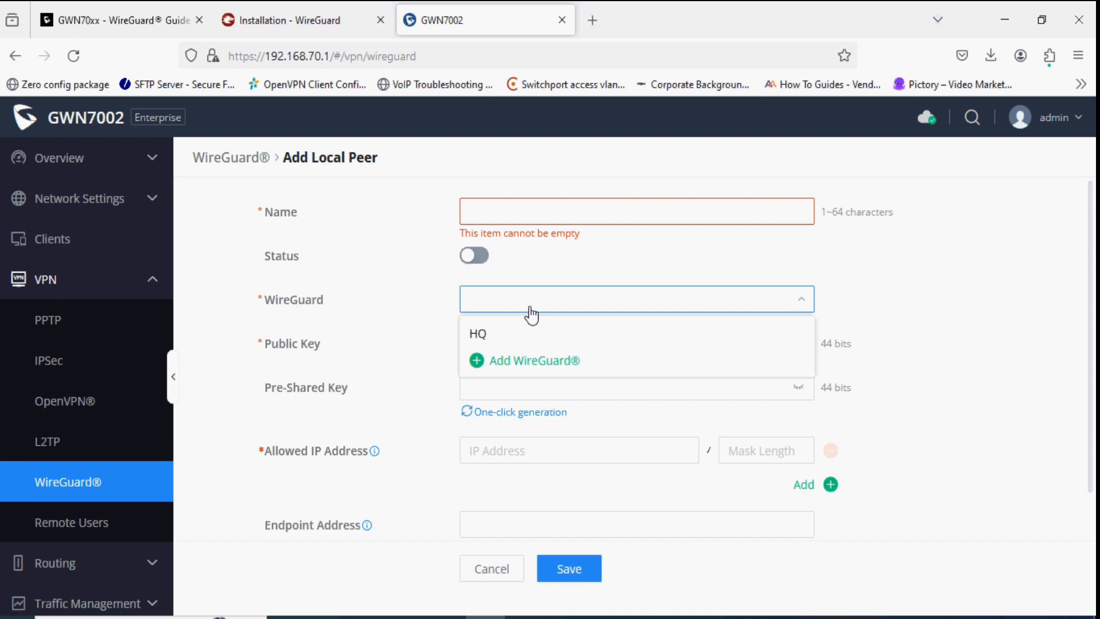
{"action": "left_click", "coordinate": [494, 337]}
{"action": "left_click", "coordinate": [510, 343]}
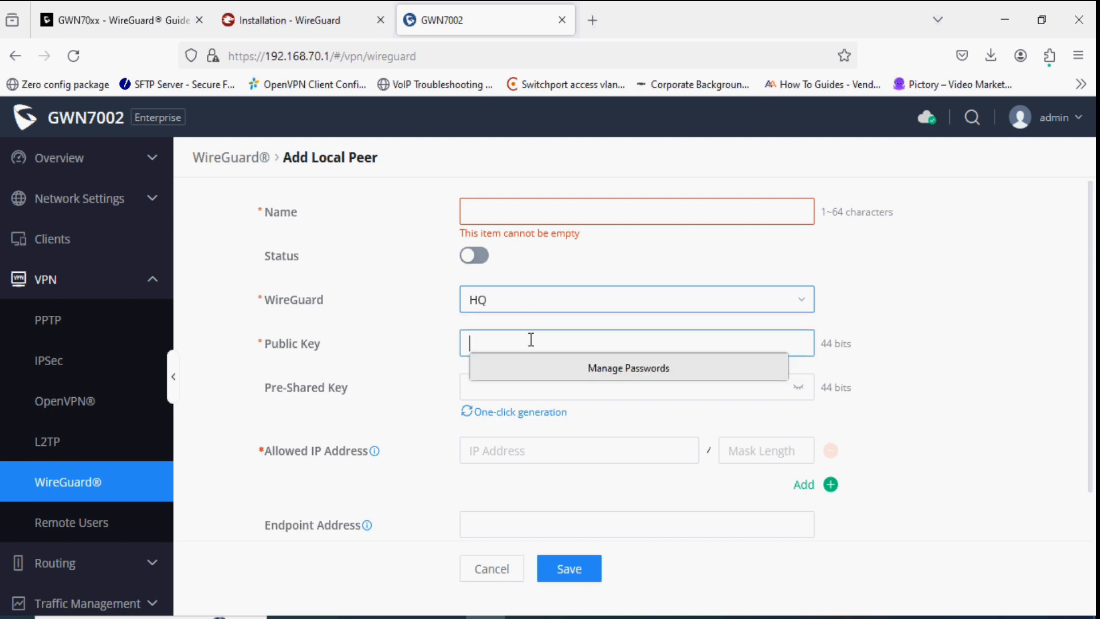
{"action": "left_click", "coordinate": [492, 395]}
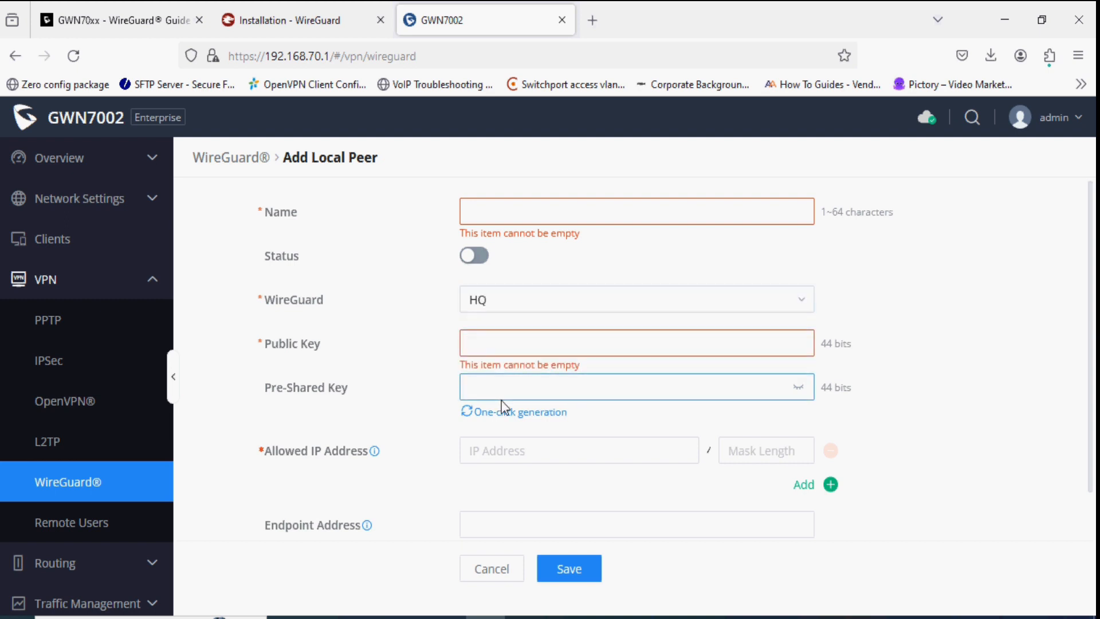
{"action": "left_click", "coordinate": [498, 389]}
{"action": "left_click", "coordinate": [414, 405]}
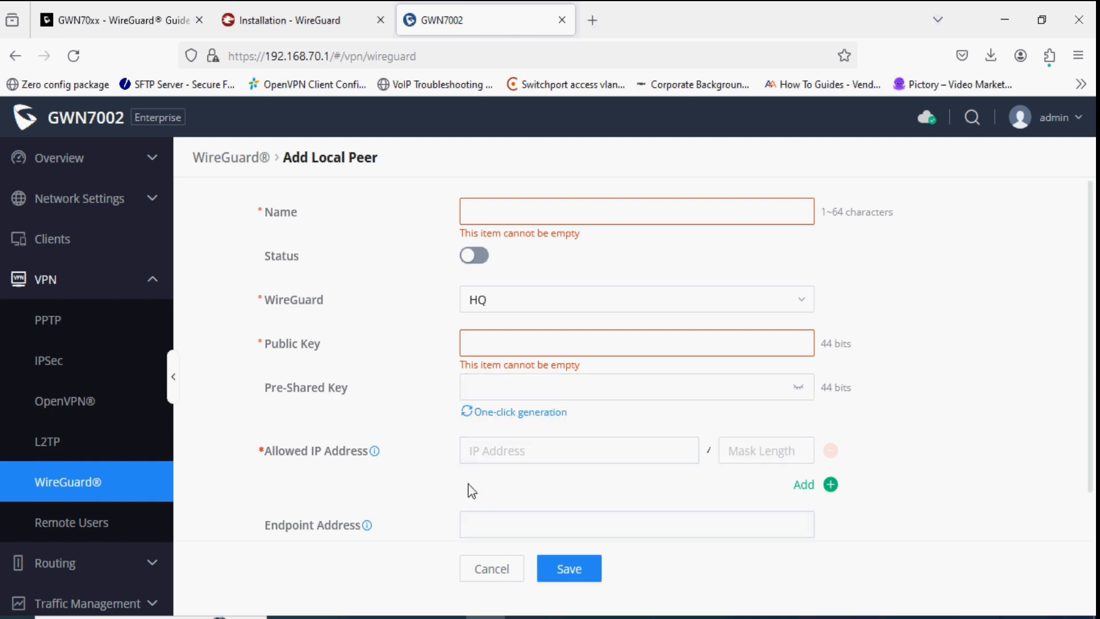
{"action": "scroll", "coordinate": [468, 483], "scroll_direction": "down", "scroll_amount": 2}
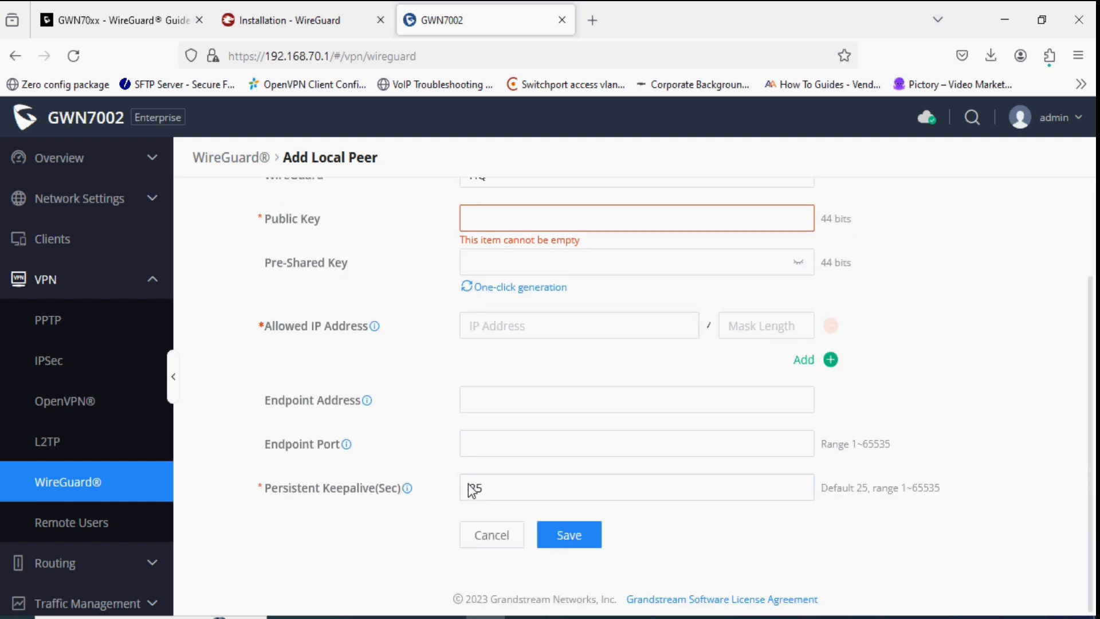
{"action": "left_click", "coordinate": [488, 537]}
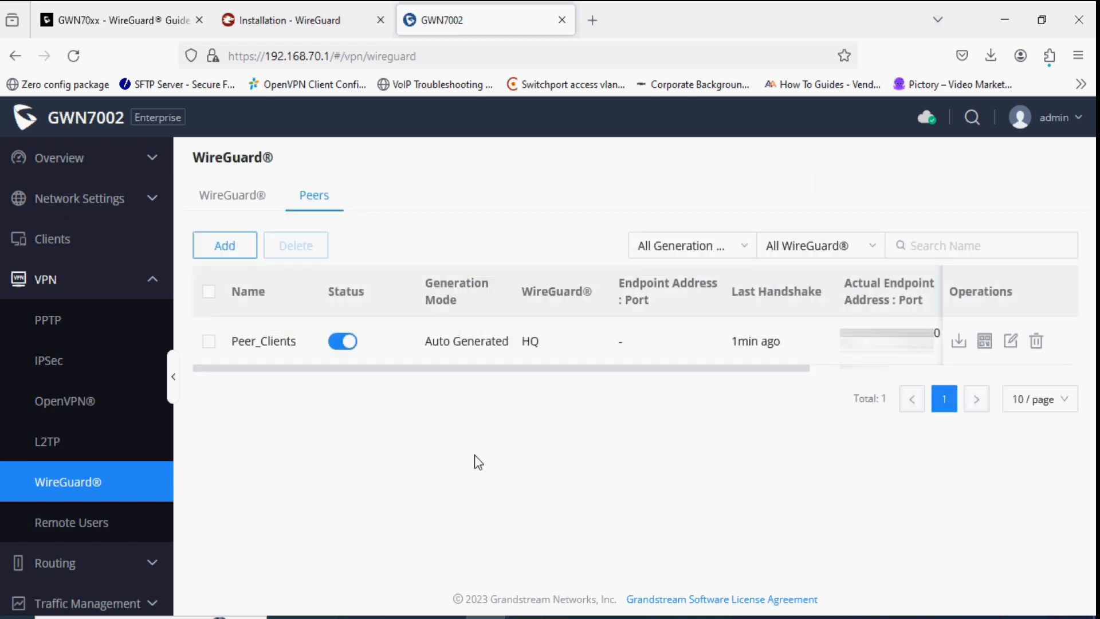
{"action": "left_click", "coordinate": [986, 343]}
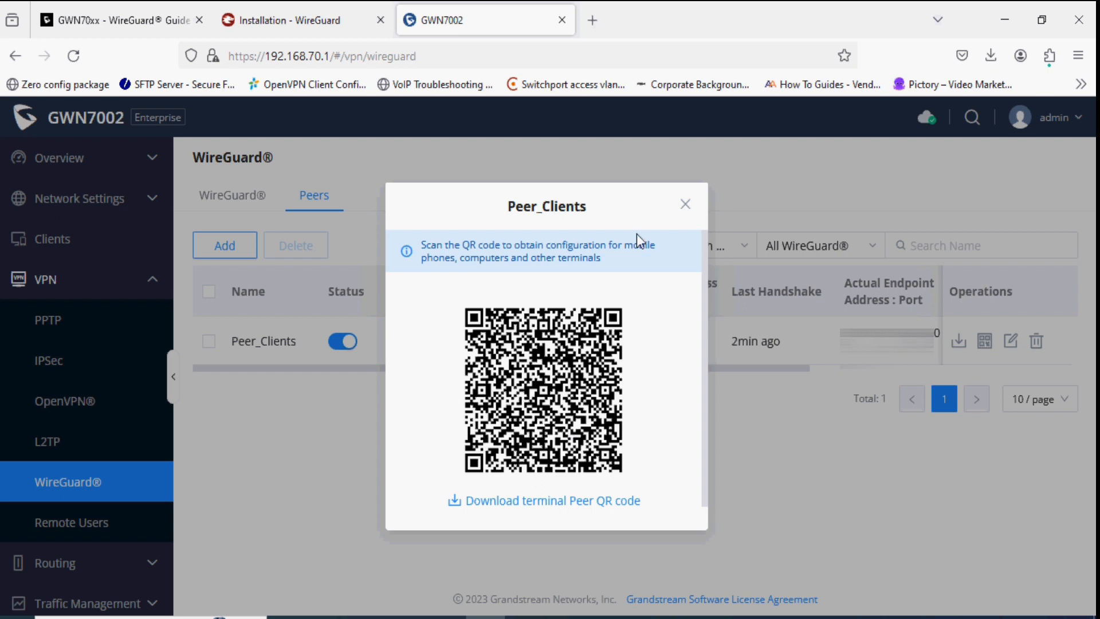
{"action": "left_click", "coordinate": [685, 204]}
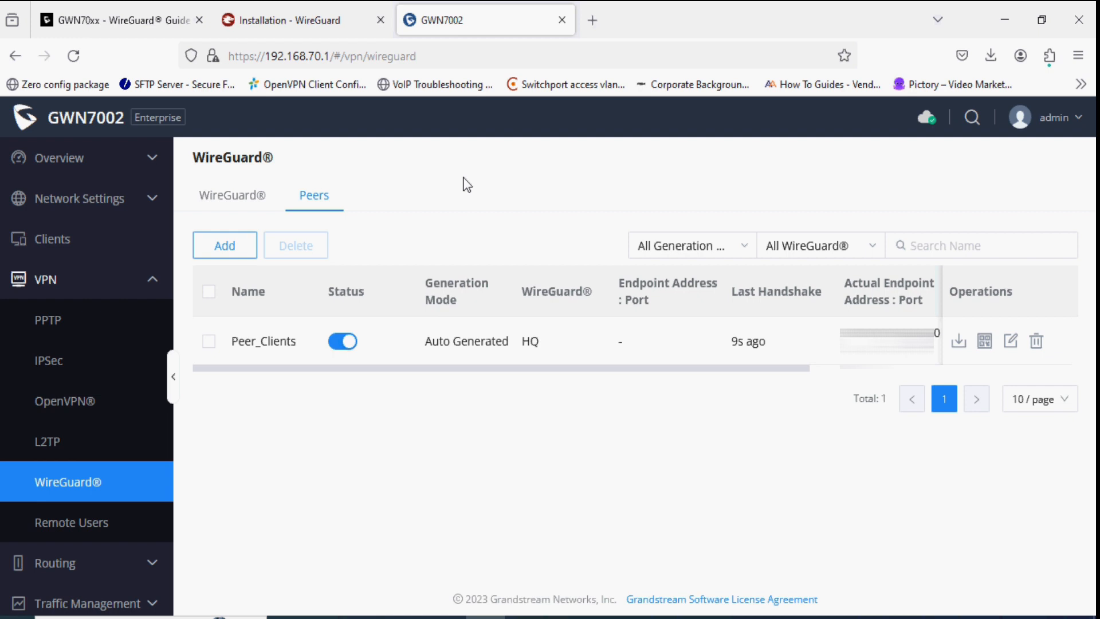
{"action": "key", "text": "ctrl+t"}
- Browse to 50.50.50.1 and accept the certificate risk to load the router page
{"action": "type", "text": "50.50.50."}
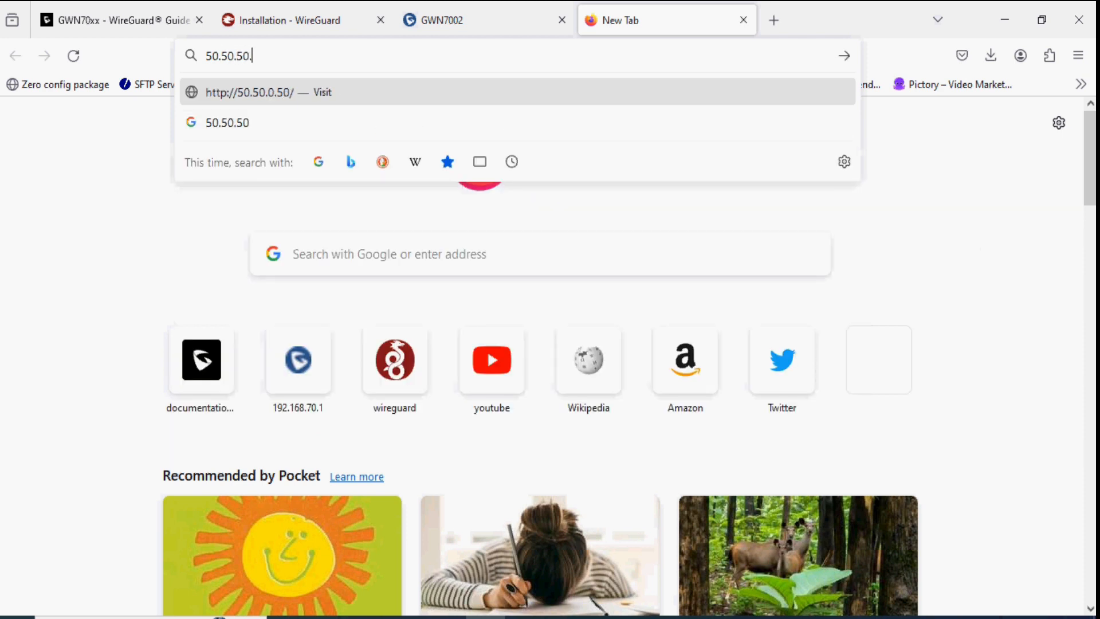
{"action": "type", "text": "1"}
{"action": "key", "text": "Return"}
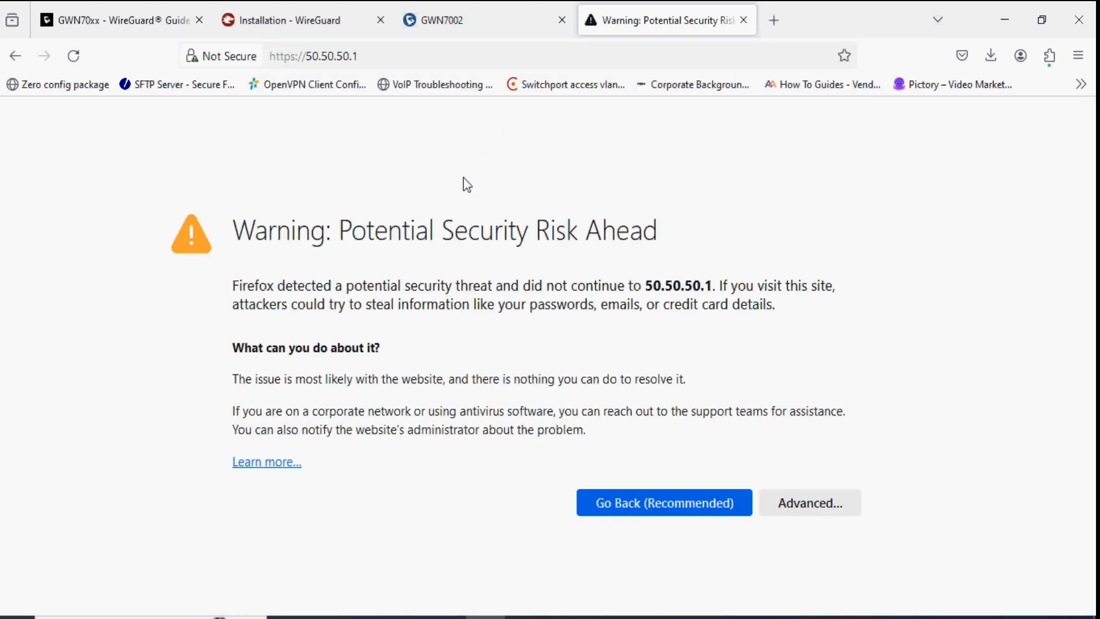
{"action": "left_click", "coordinate": [809, 496]}
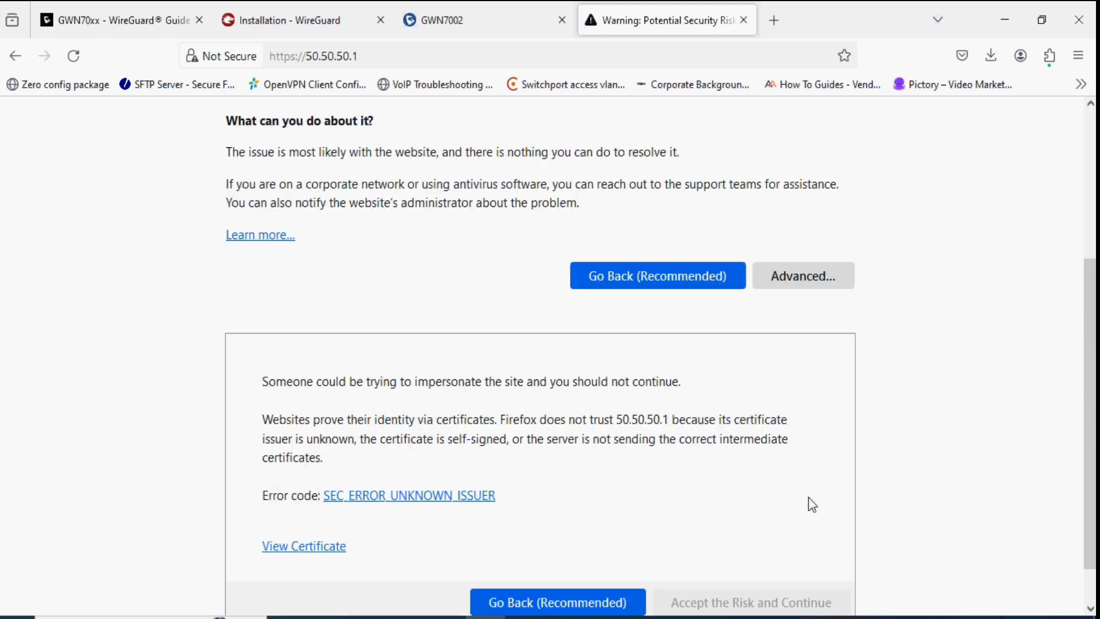
{"action": "left_click", "coordinate": [754, 554]}
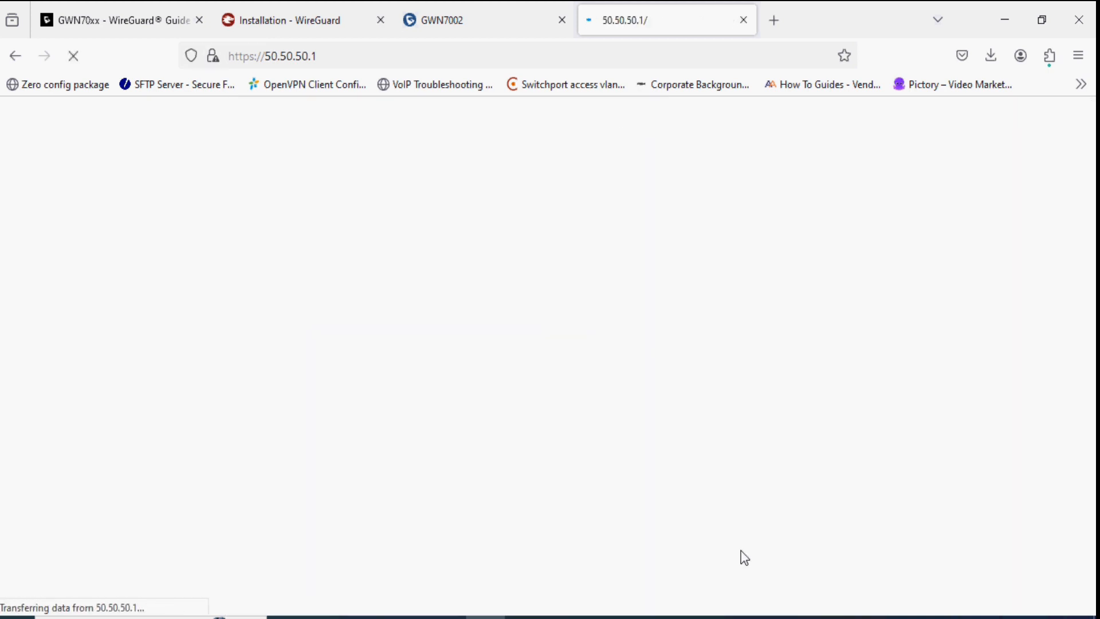